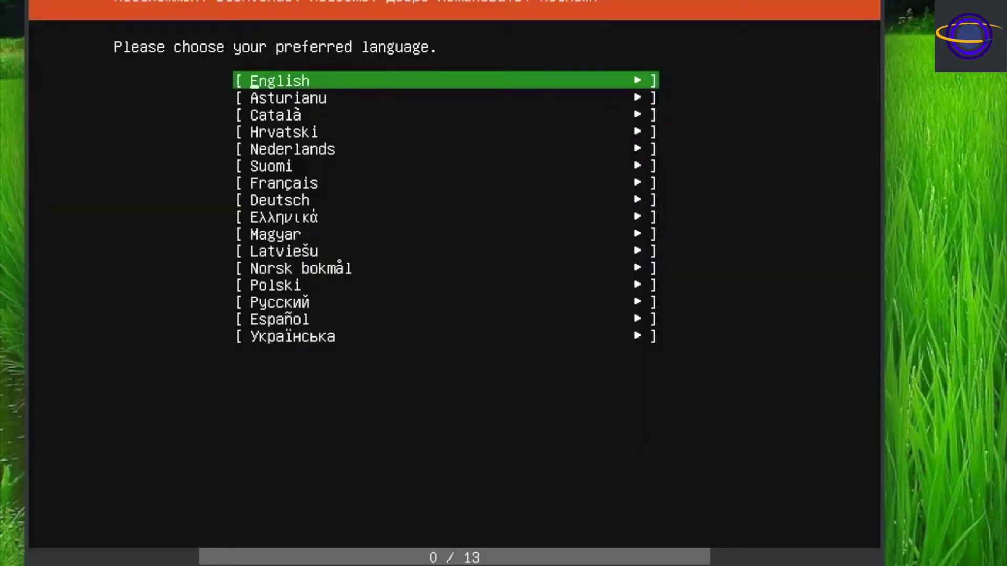
Accept English, US keyboard, default network, no proxy and default mirror, then use the entire VBOX disk.
key("Return")
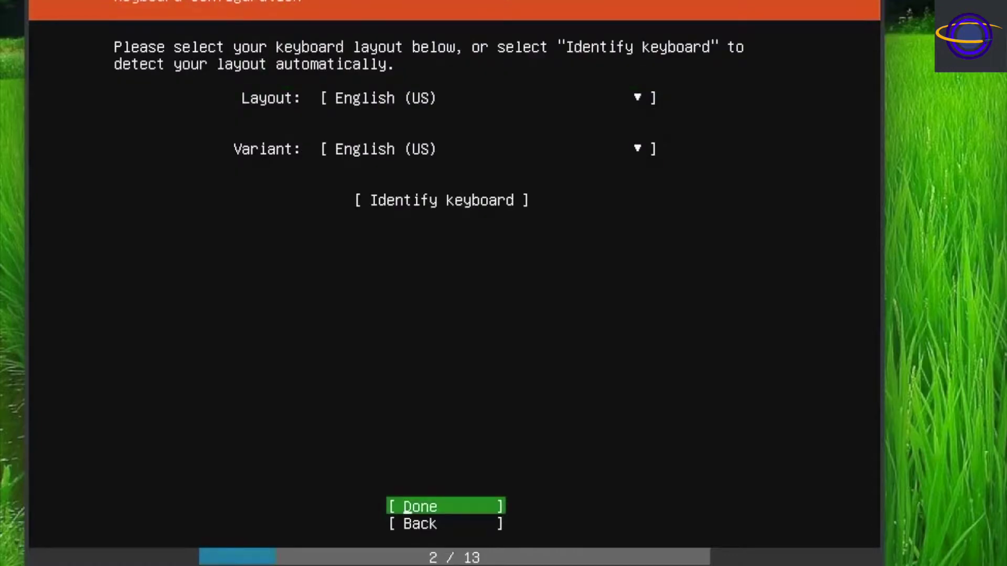
key("Return")
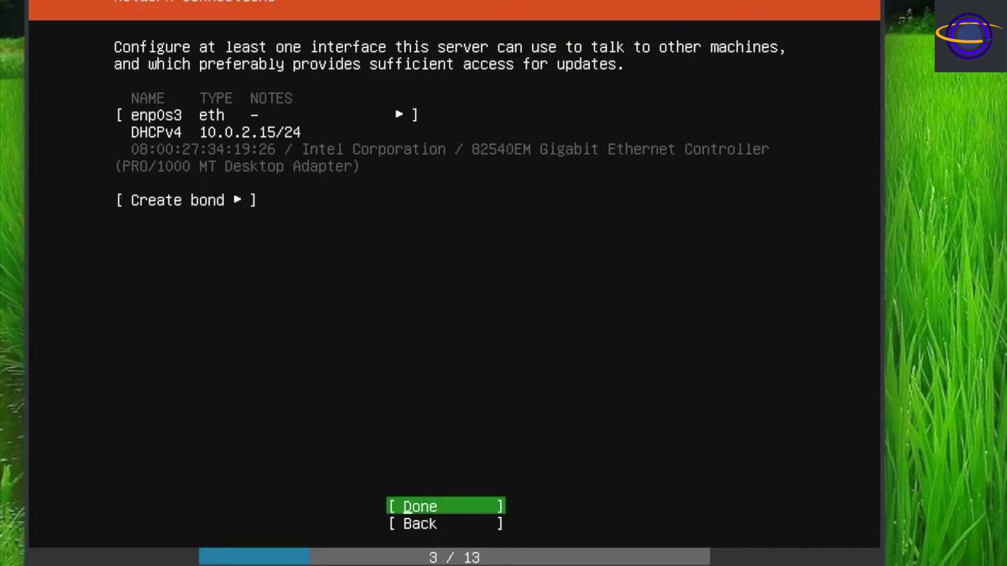
key("Return")
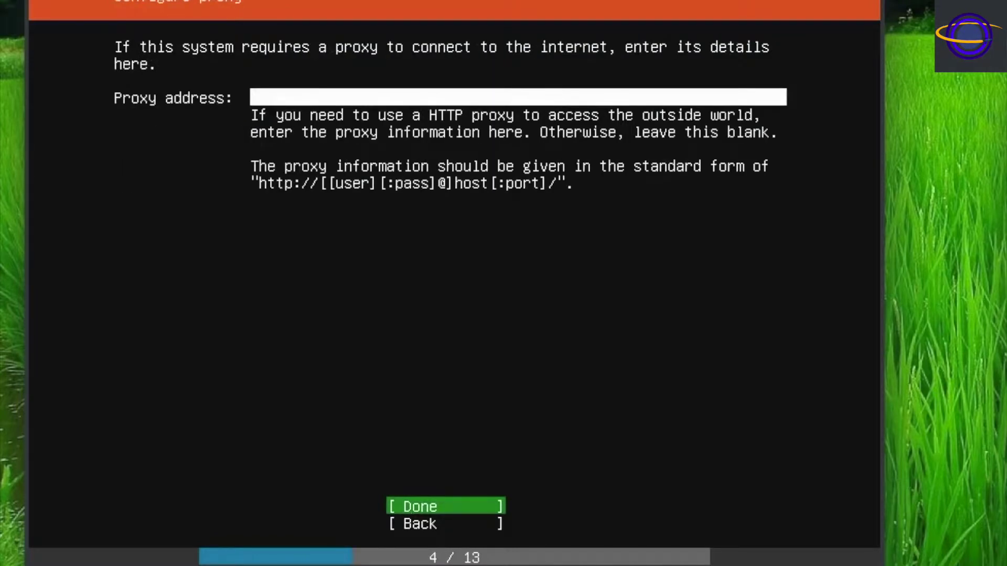
key("Return")
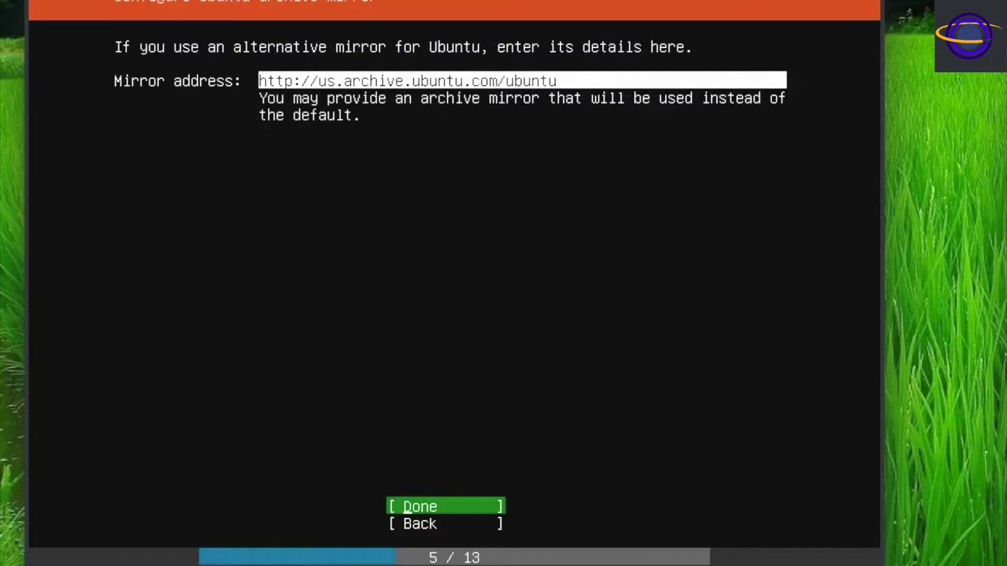
key("Return")
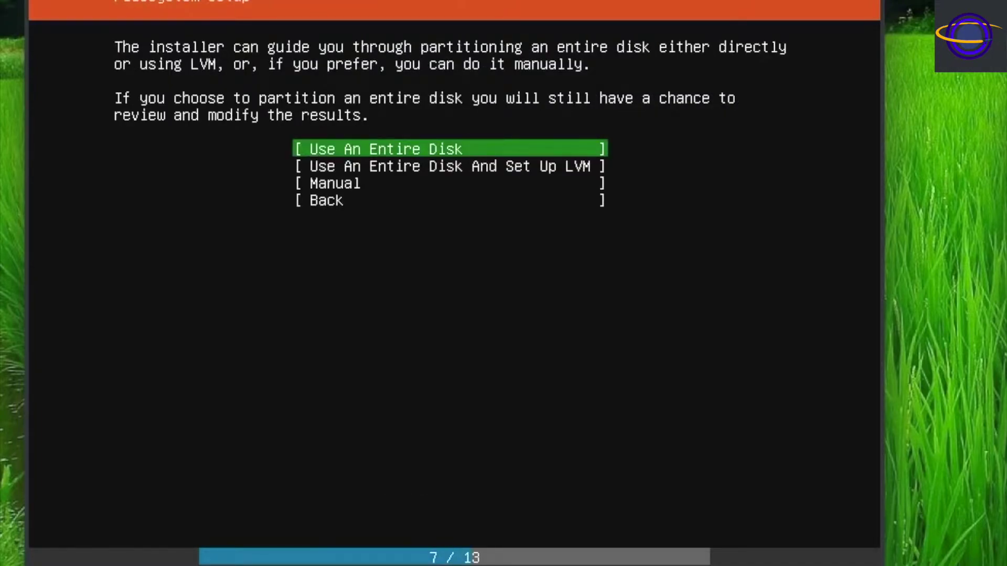
key("Return")
key("Return")
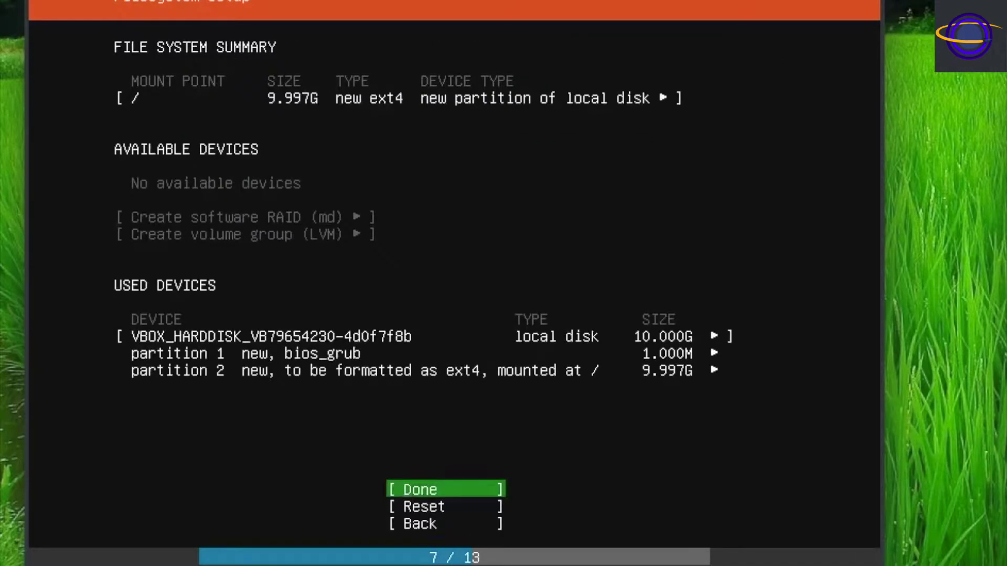
key("Return")
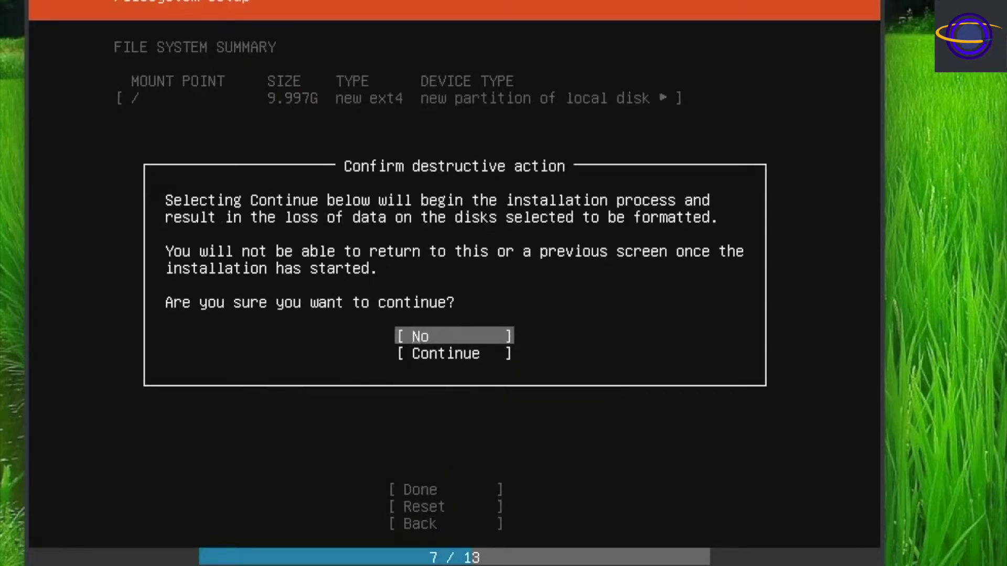
Confirm the disk wipe, then enter the user's full name and server name ubuntu-server-test1.
key("Down")
key("Return")
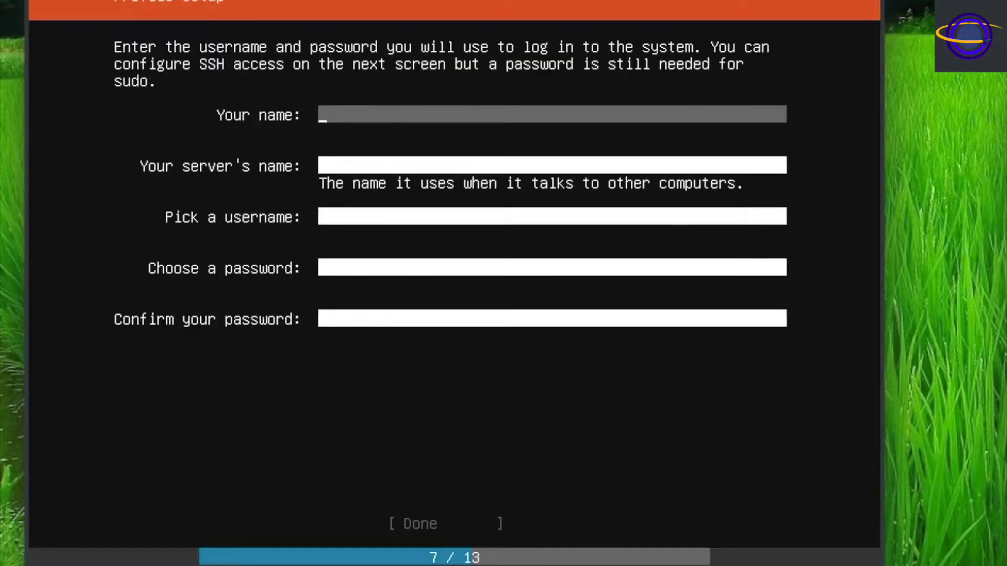
type("User One")
key("Tab")
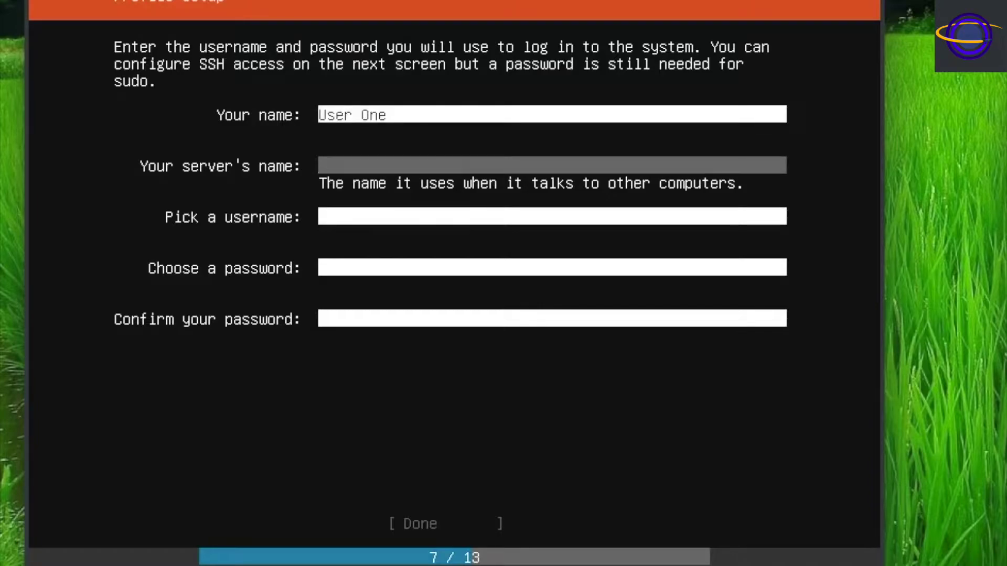
type("ubuntu-server-test")
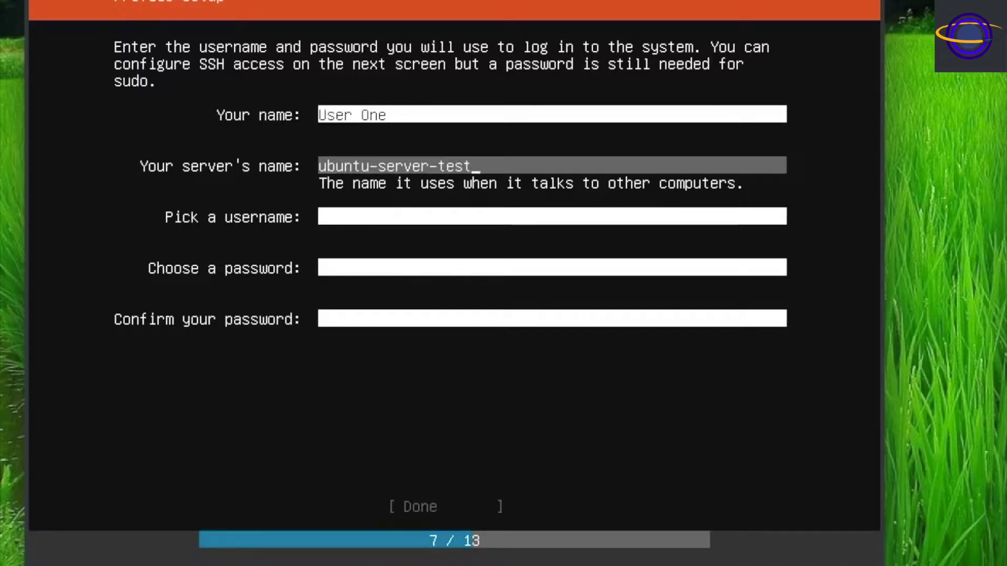
type("1")
key("Tab")
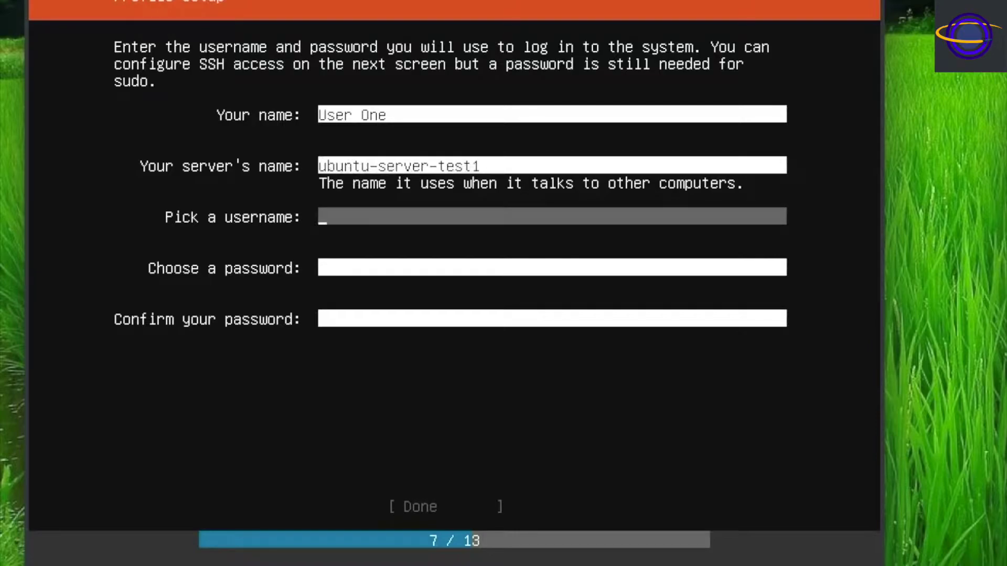
Set username user1 with a confirmed account password and submit the profile.
key("Tab")
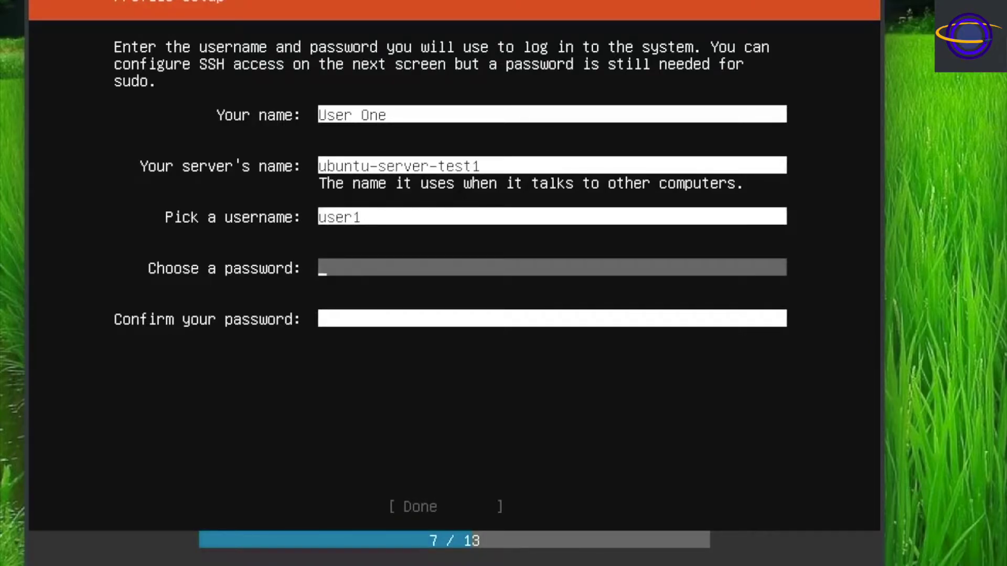
key("Tab")
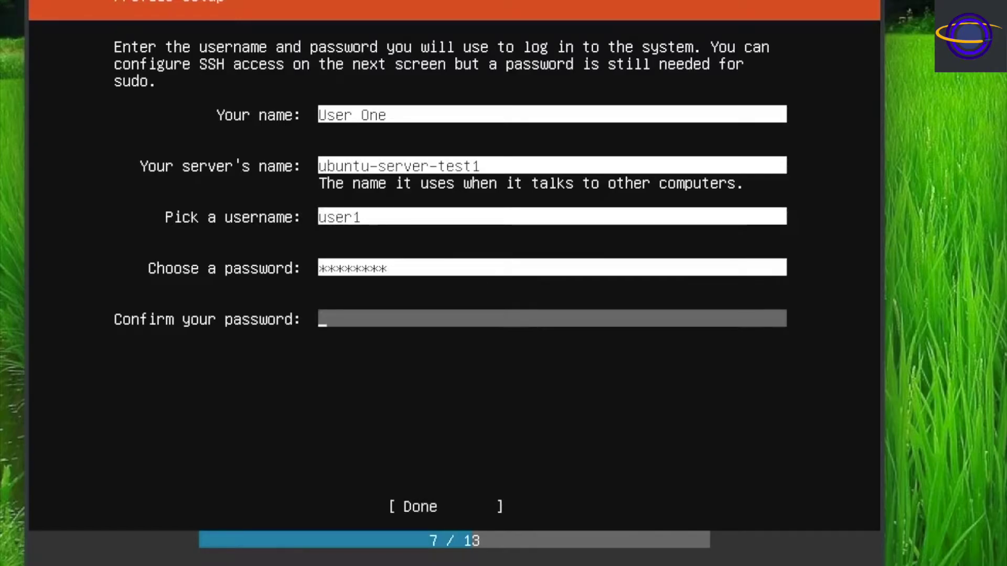
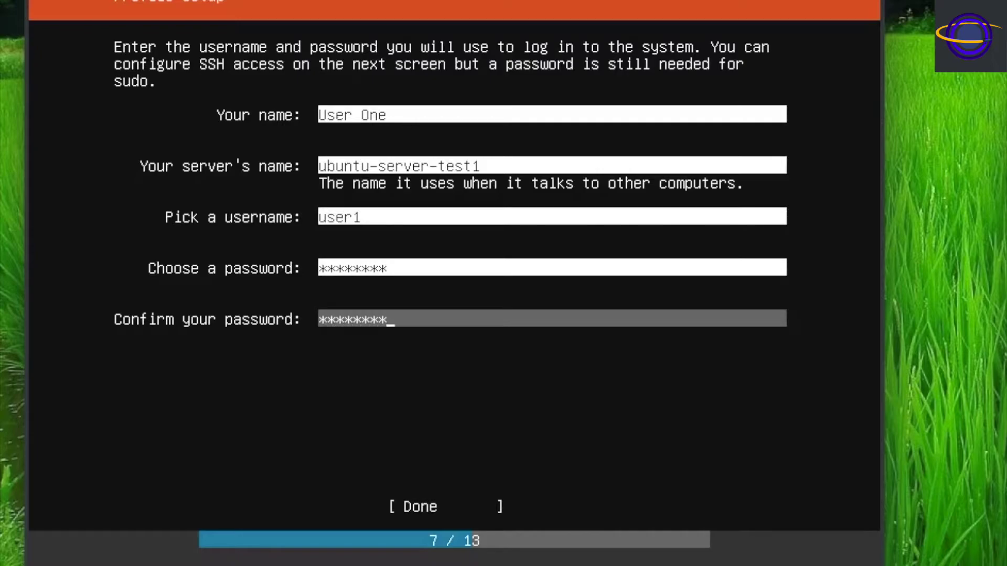
key("Tab")
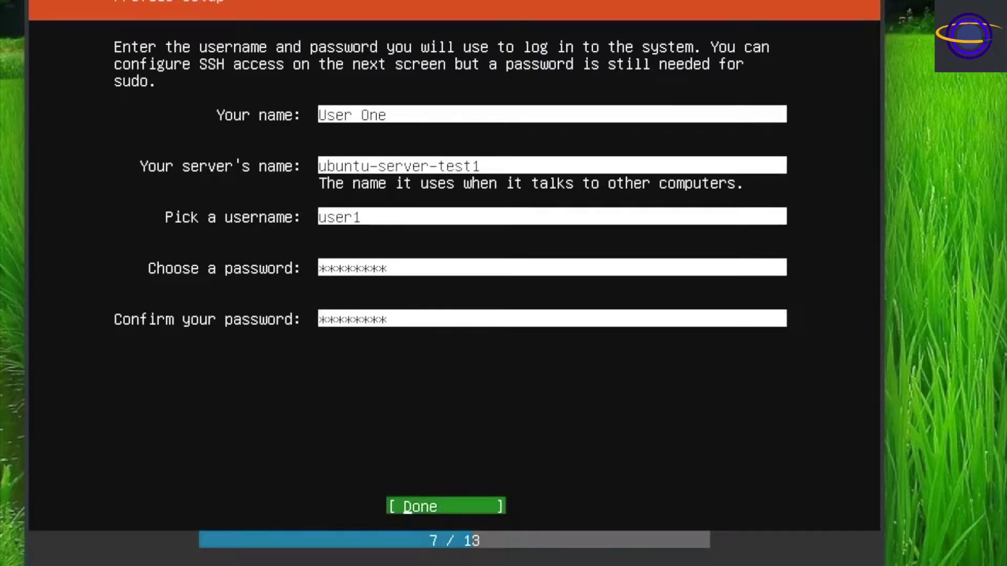
key("Return")
Enable the OpenSSH server installation and accept the SSH setup.
key("space")
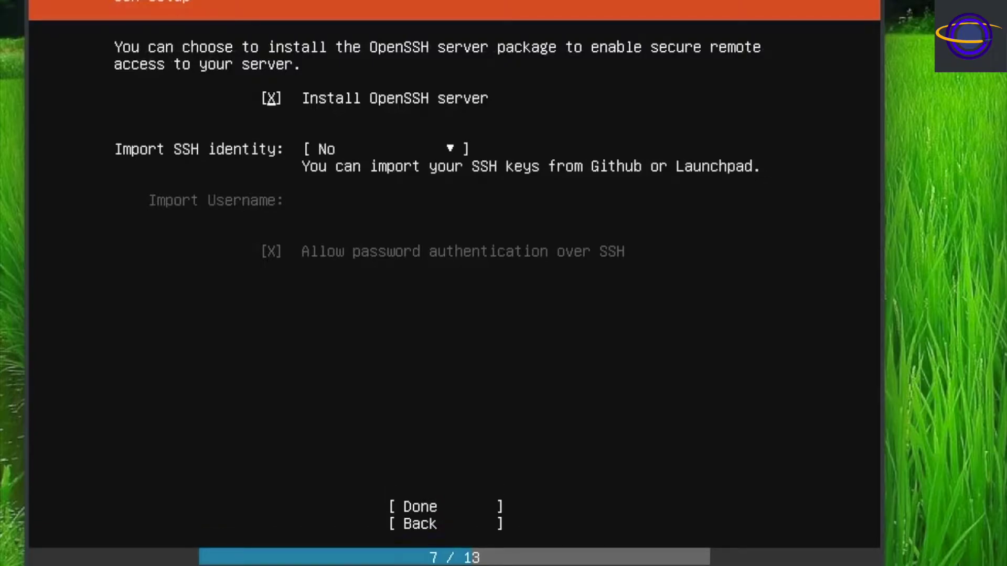
key("Tab")
key("Tab")
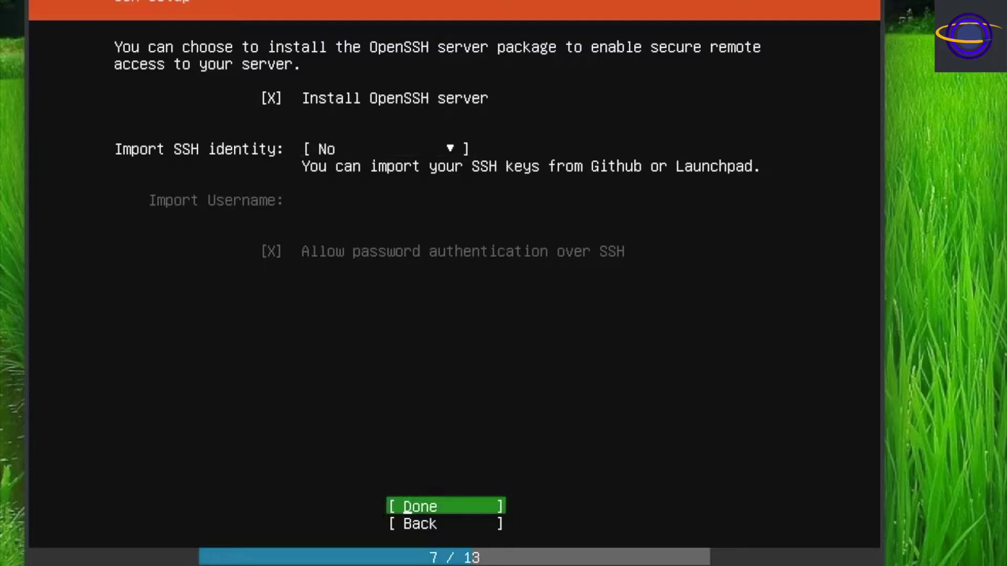
key("Return")
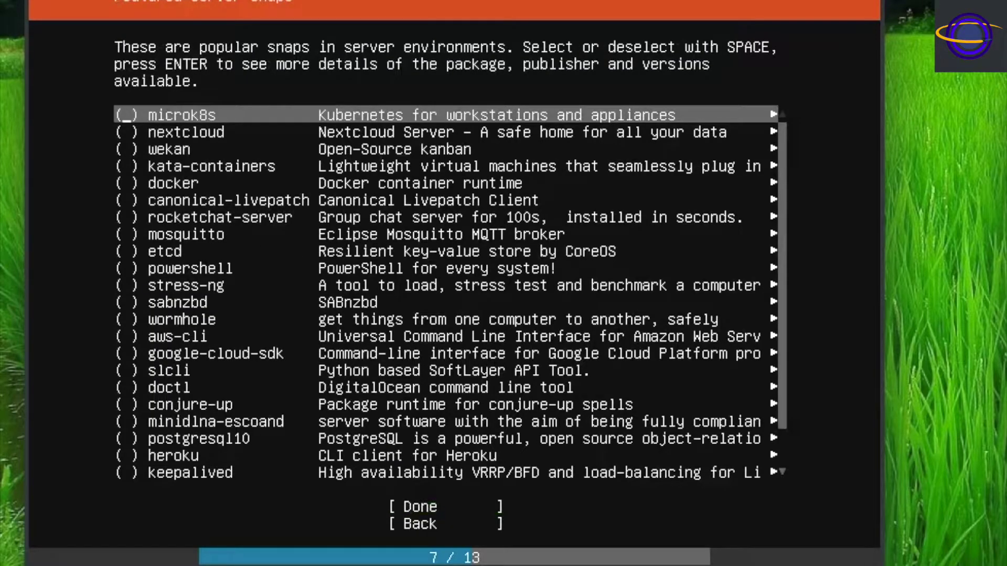
Browse the featured server snaps and move on without selecting any.
key("Down")
key("Down")
key("Down")
key("Down")
key("Down")
key("Down")
key("Down")
key("Down")
key("Down")
key("Down")
key("Down")
key("Down")
key("Down")
key("Down")
key("Down")
key("Down")
key("Down")
key("Down")
key("Down")
key("Down")
key("Down")
key("Down")
key("Down")
key("Down")
key("Down")
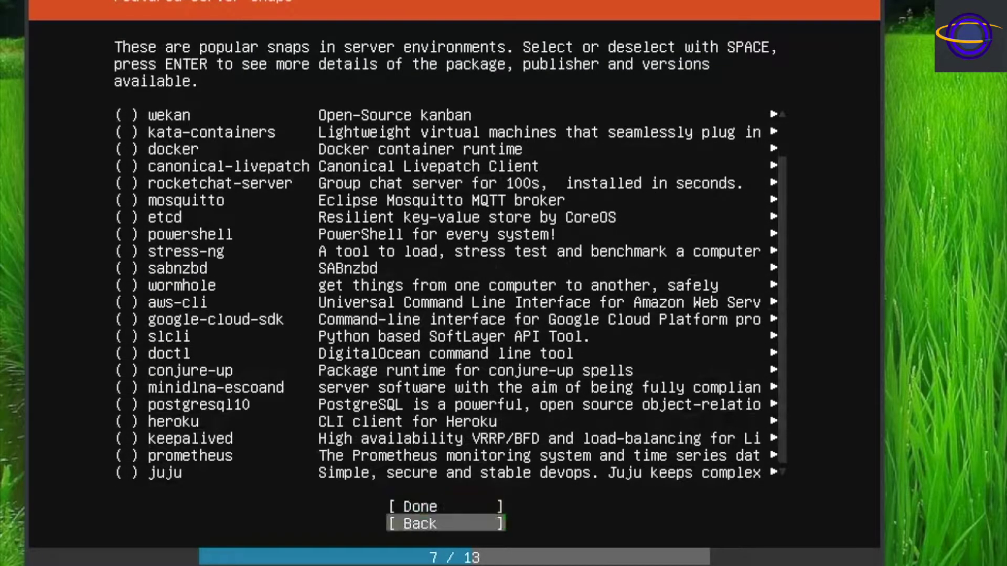
key("Up")
key("Up")
key("Up")
key("Up")
key("Up")
key("Up")
key("Up")
key("Up")
key("Up")
key("Up")
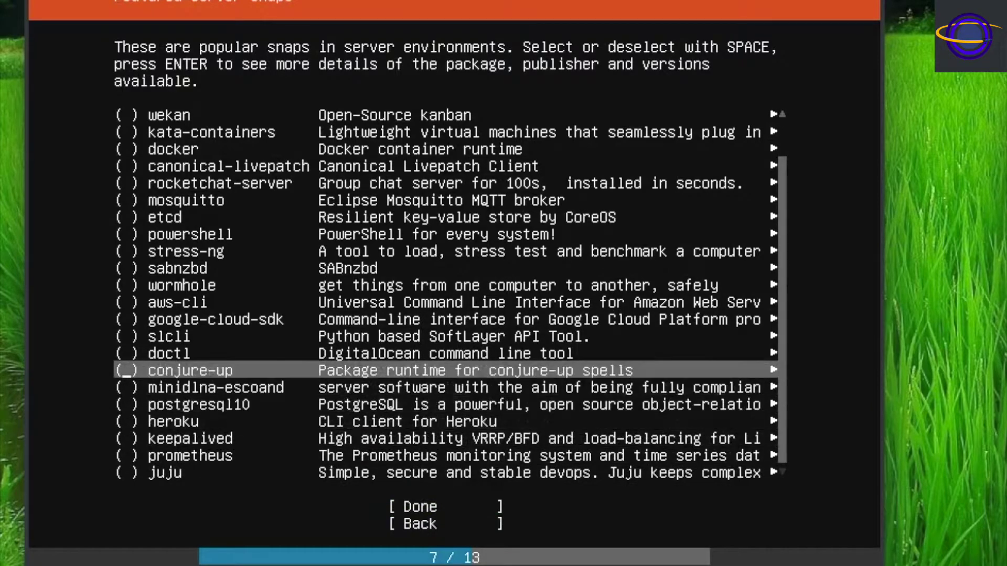
key("Up")
key("Up")
key("Up")
key("Up")
key("Up")
key("Up")
key("Up")
key("Up")
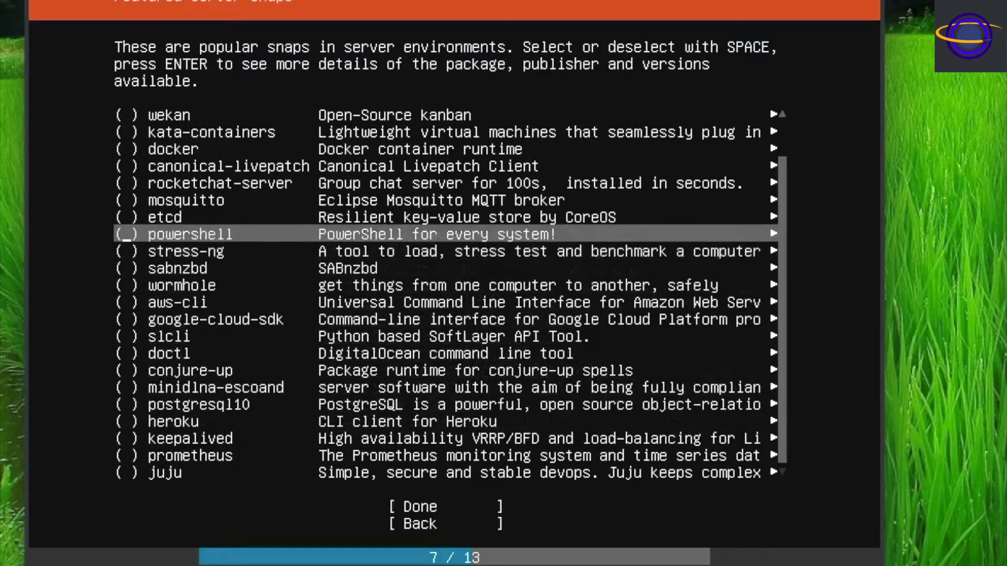
key("Up")
key("Up")
key("Up")
key("Up")
key("Up")
key("Up")
key("Up")
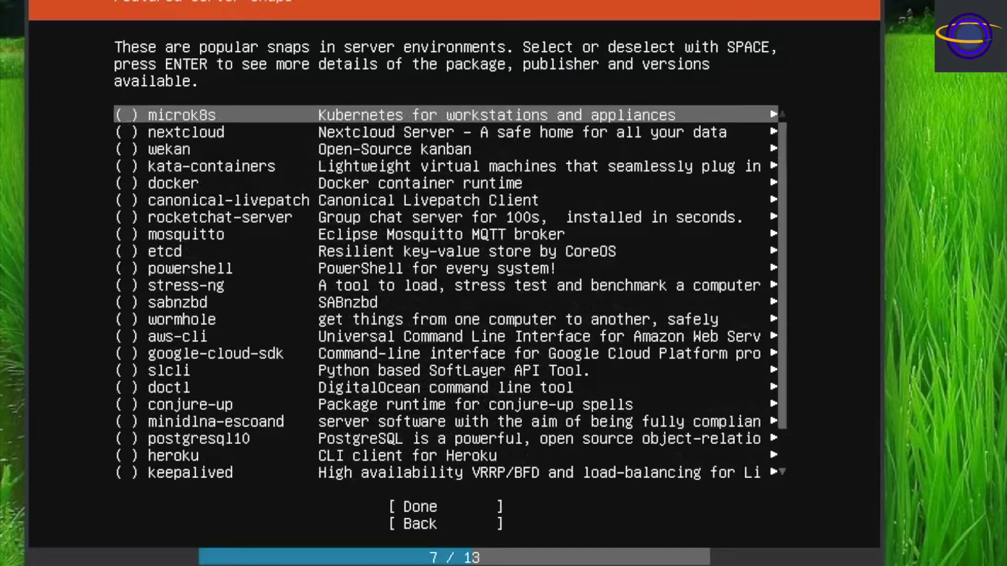
key("Tab")
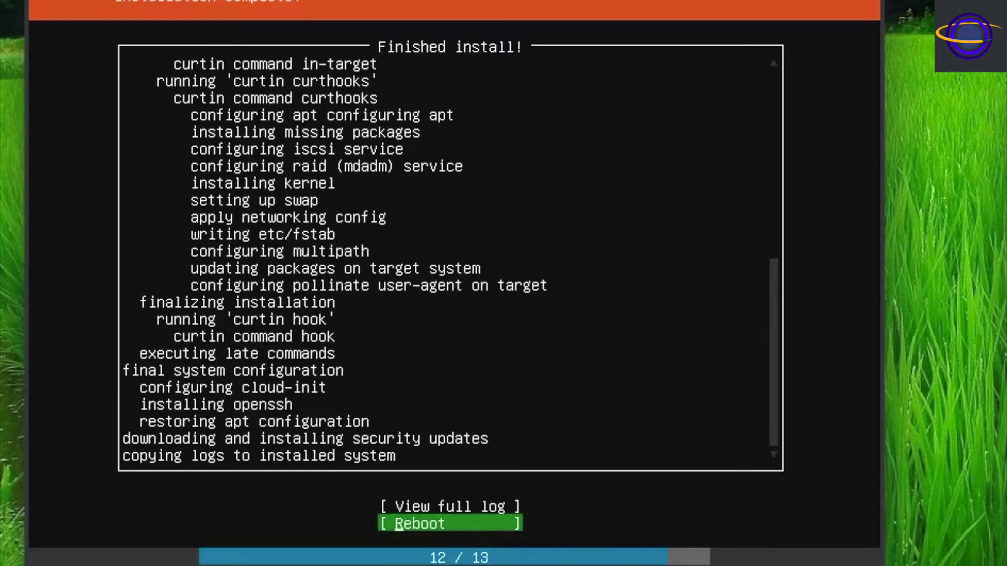
Reboot into the newly installed system after the install finishes.
key("Return")
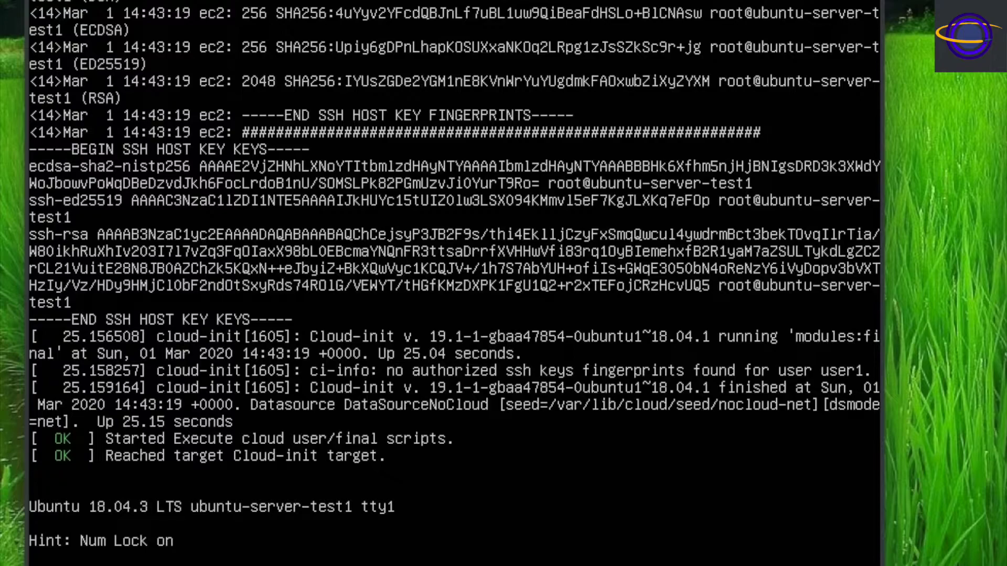
Log in as user1 and display the release version with cat /etc/issue.
type("user1")
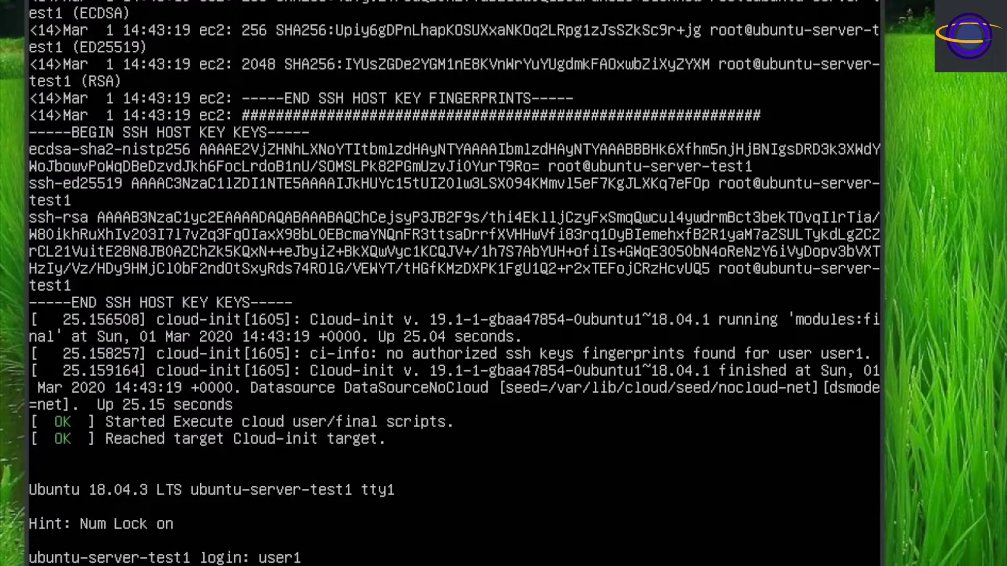
key("Return")
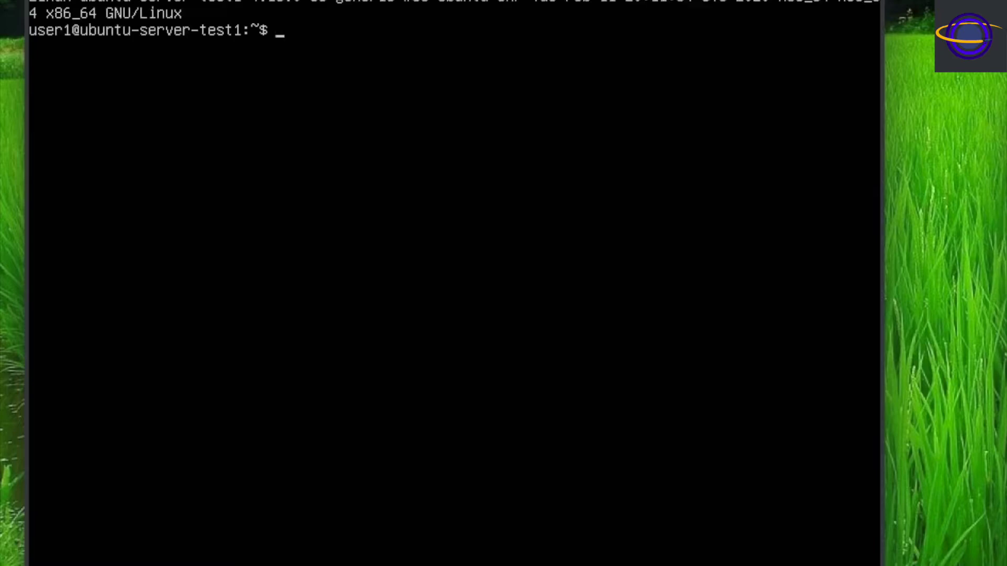
type("cat /etc/issue")
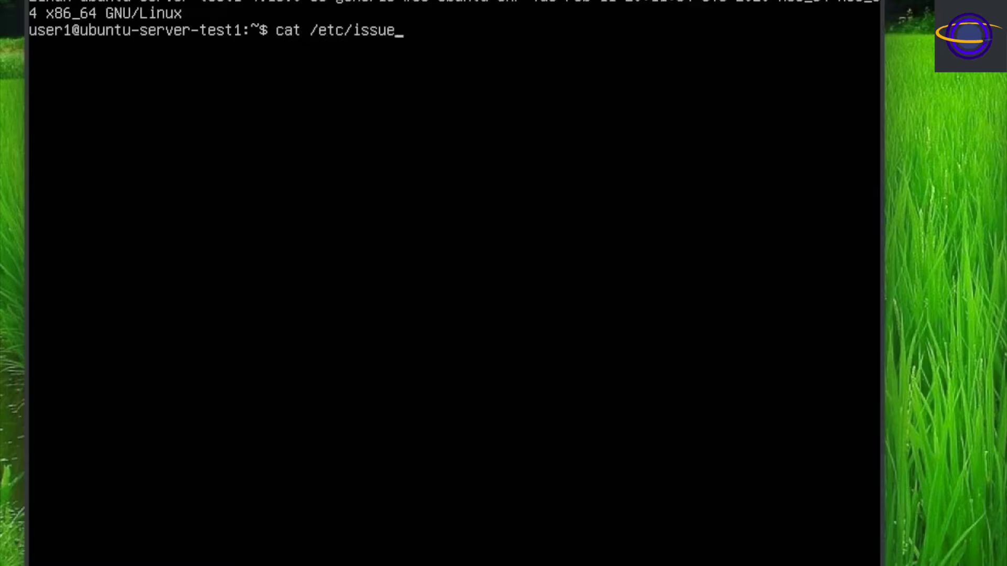
key("Return")
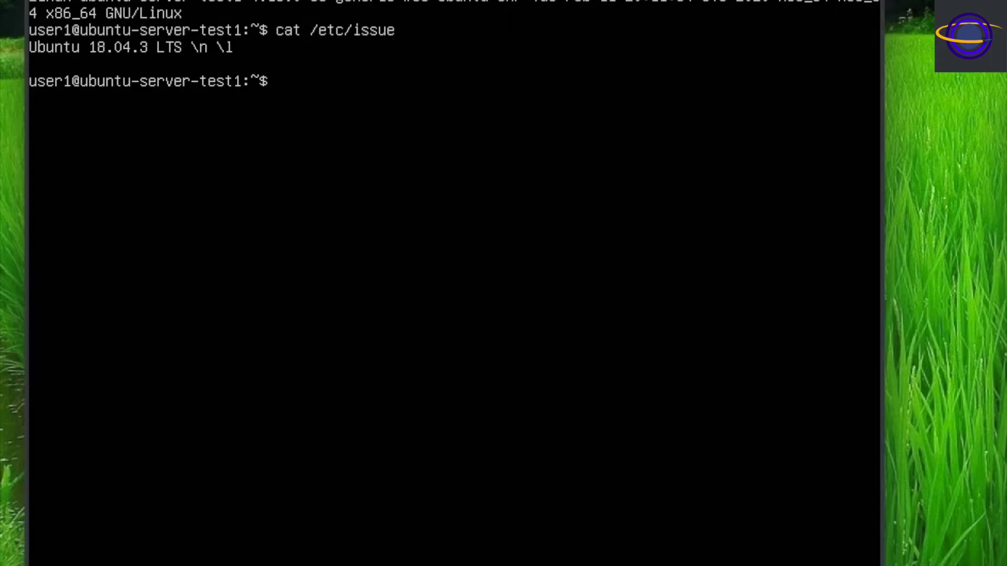
Verify root access via sudo su - and whoami, then confirm sshd runs with ps -ef |grep -i ssh.
type("sudo su -")
key("Return")
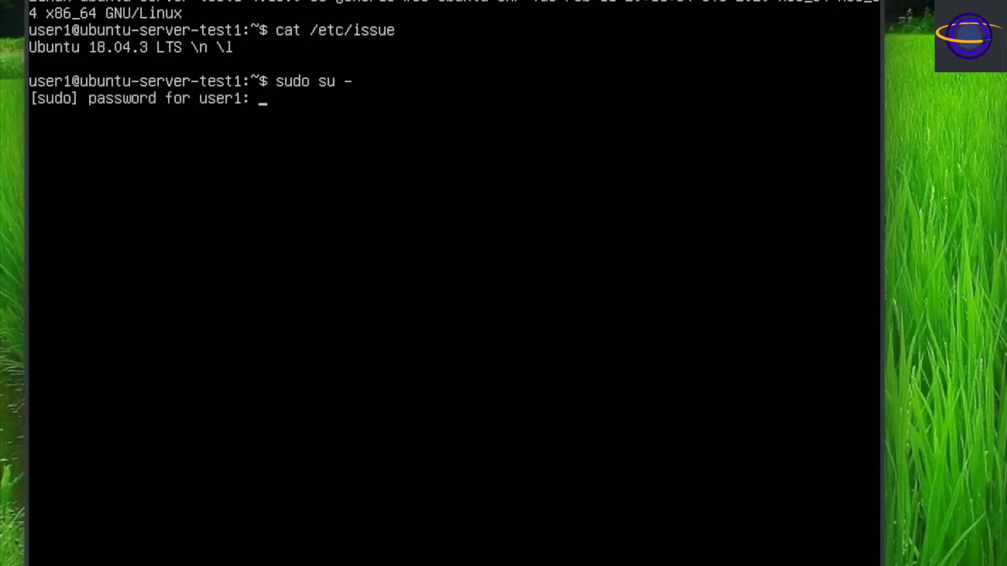
key("Return")
type("whoami")
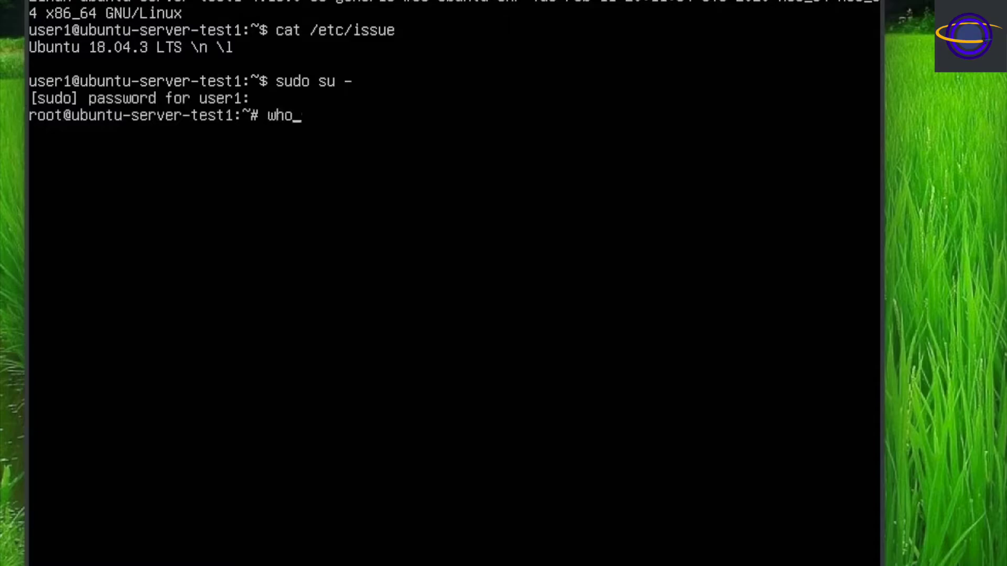
key("Return")
type("exit")
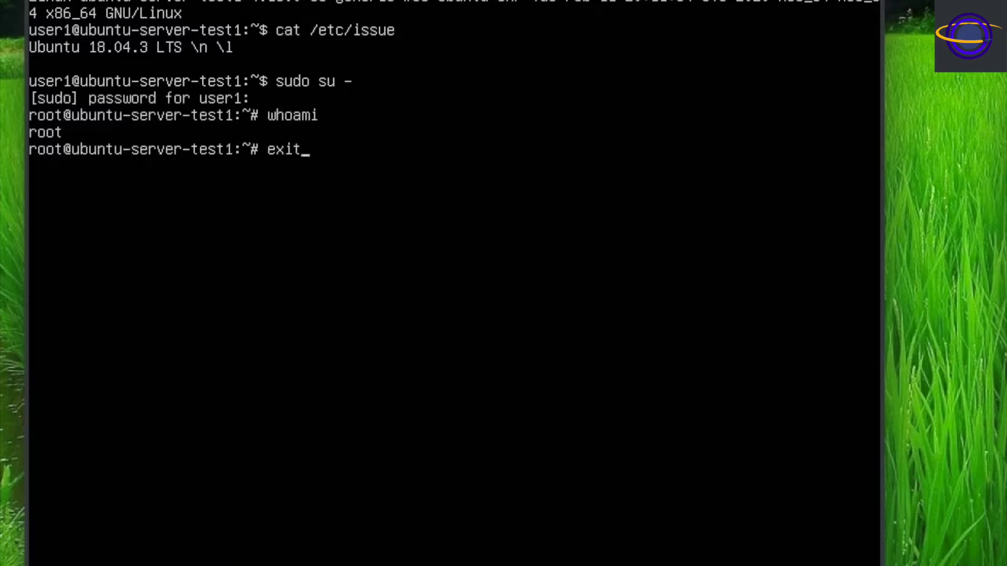
key("Return")
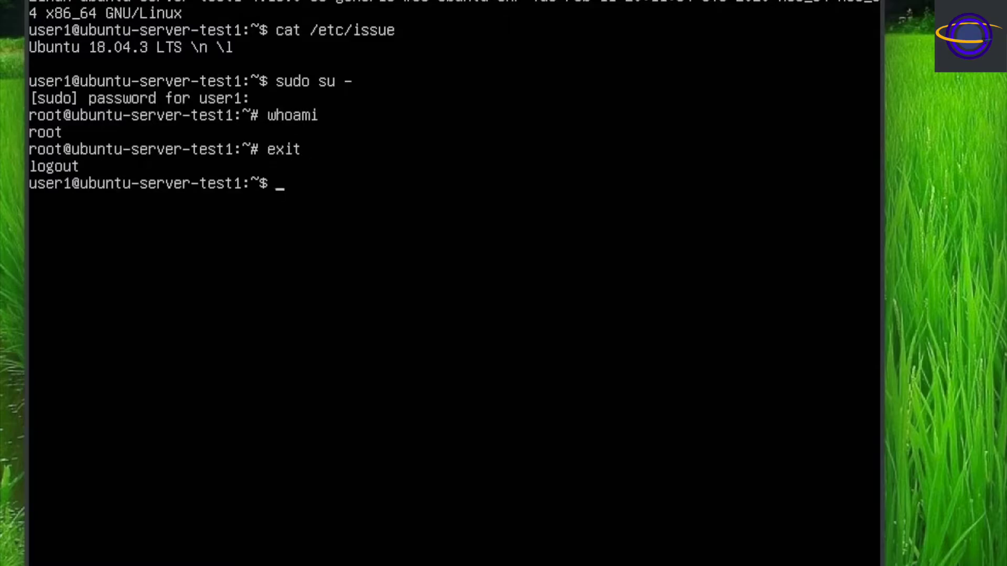
type("ps -ef |grep -i ssh")
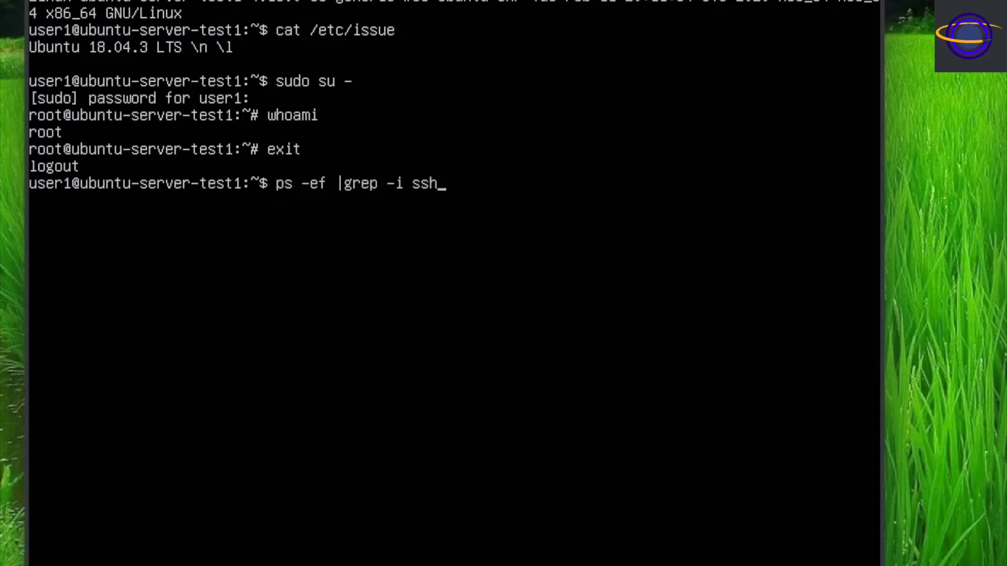
key("Return")
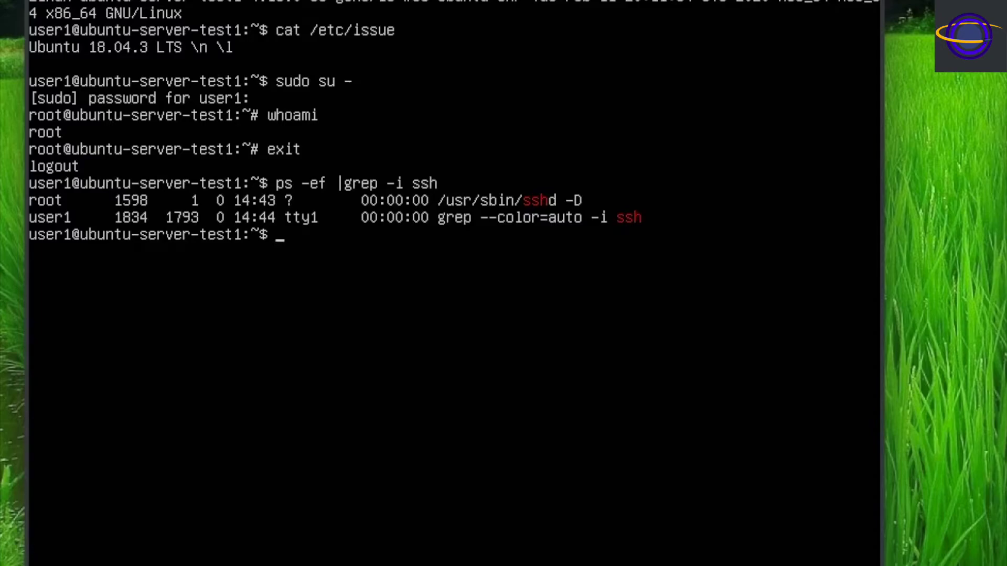
Open the VM's network adapter port forwarding rules from its settings.
left_click(48, 1)
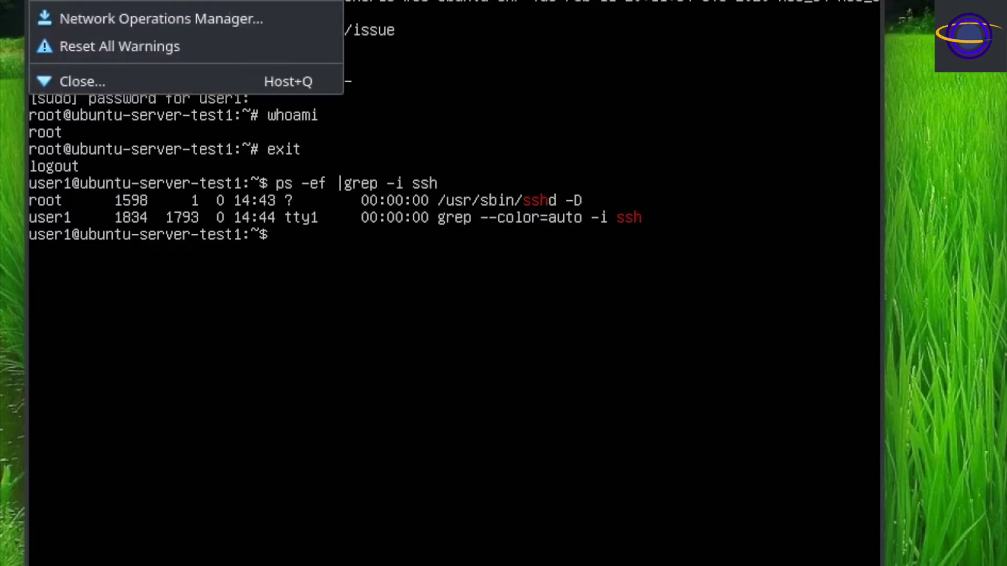
mouse_move(105, 1)
mouse_move(170, 1)
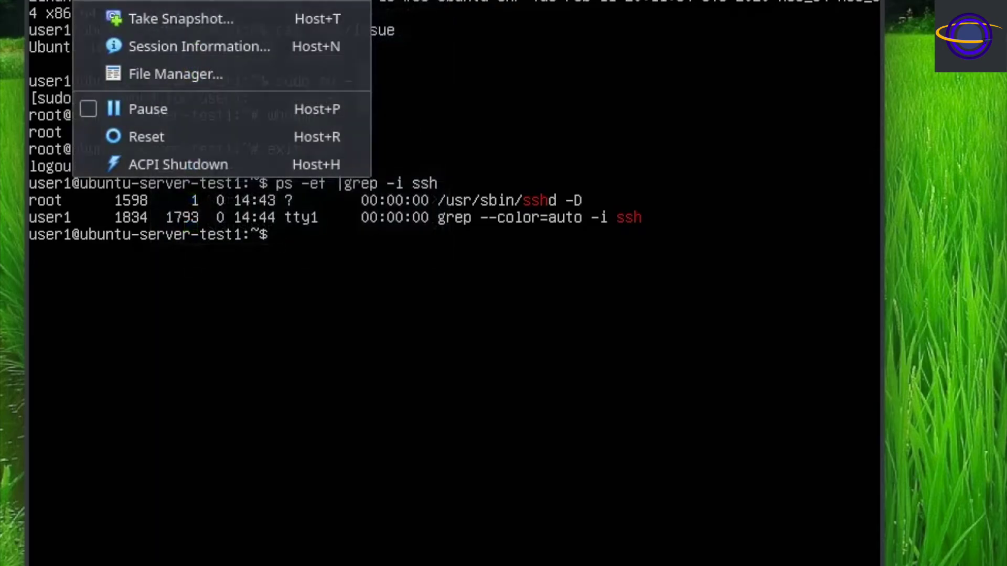
mouse_move(48, 1)
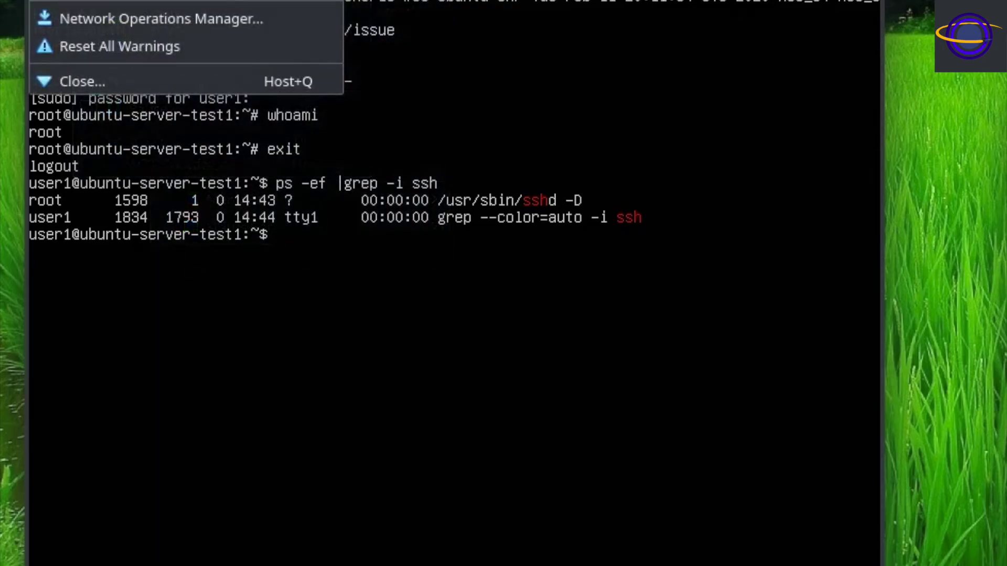
left_click(152, 0)
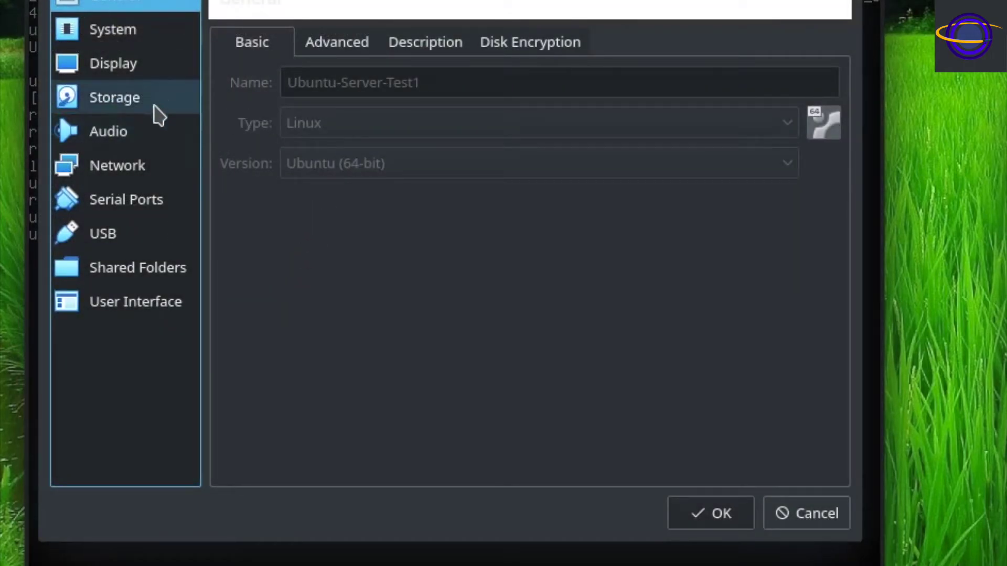
left_click(135, 166)
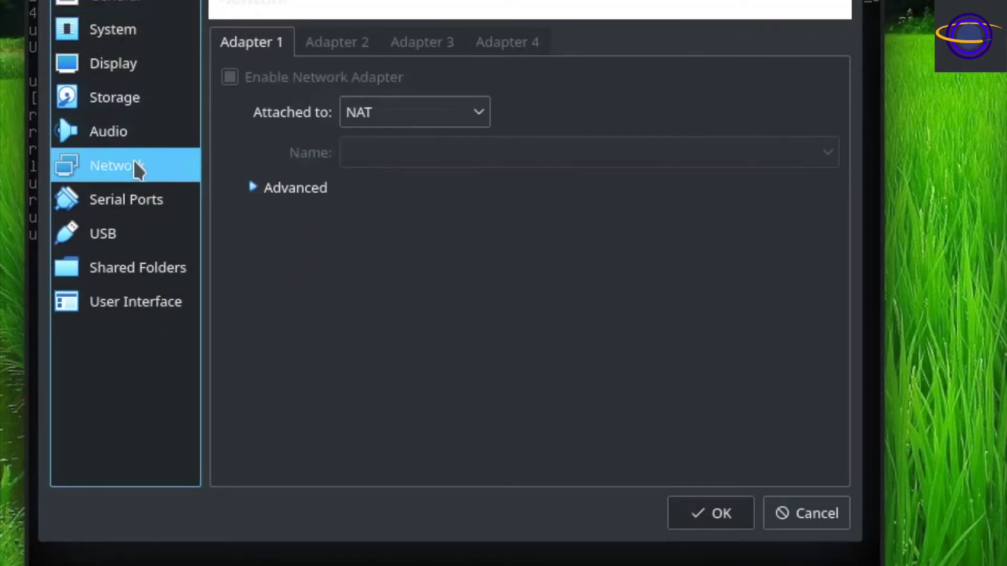
left_click(306, 187)
left_click(449, 376)
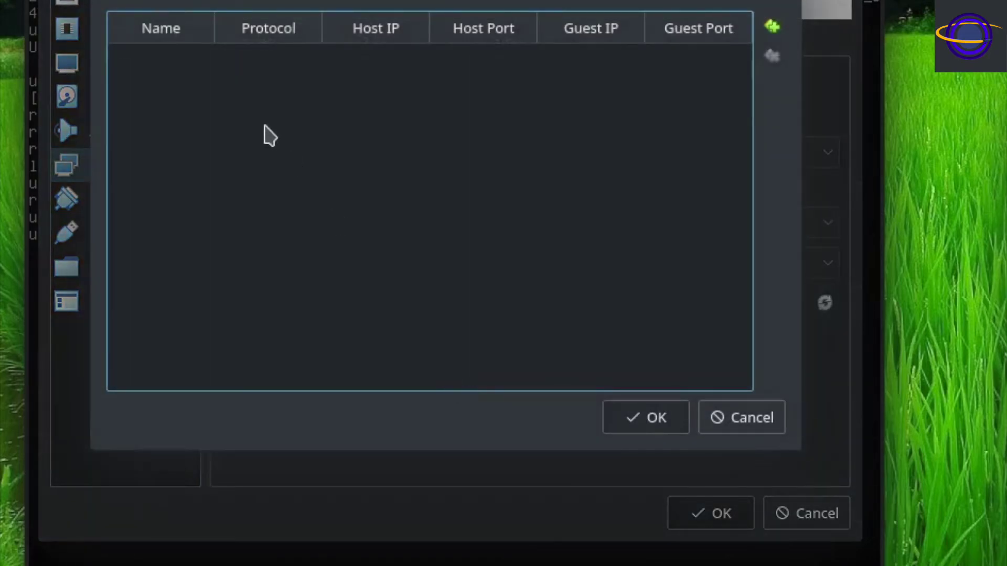
Add a rule forwarding host port 1212 to guest port 22 and save the network settings.
left_click(771, 26)
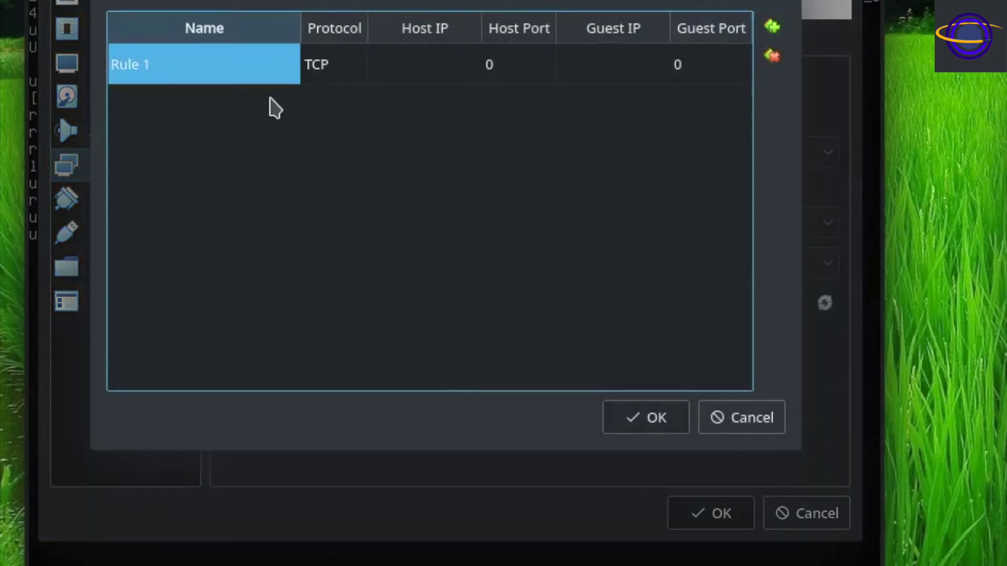
left_click(508, 70)
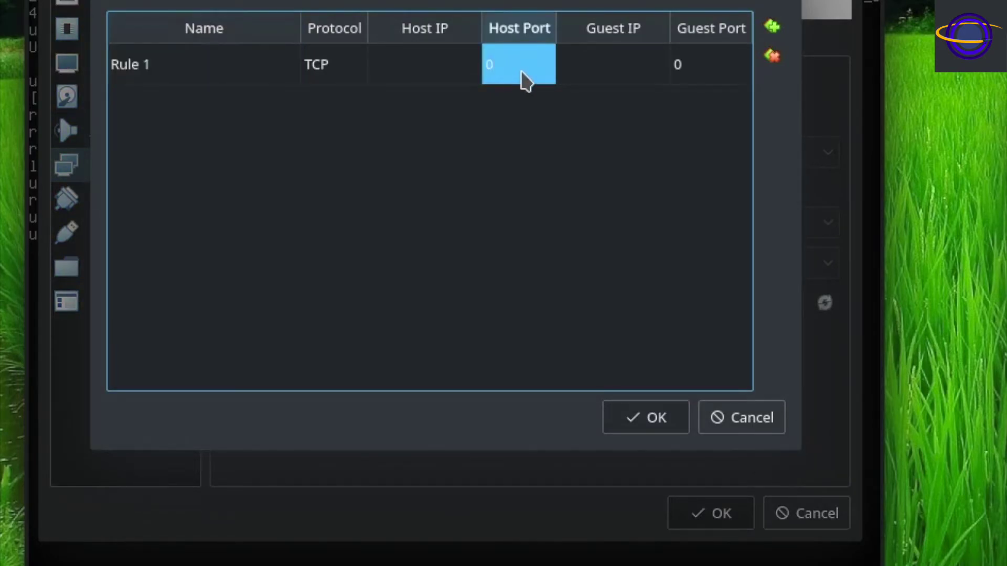
double_click(509, 57)
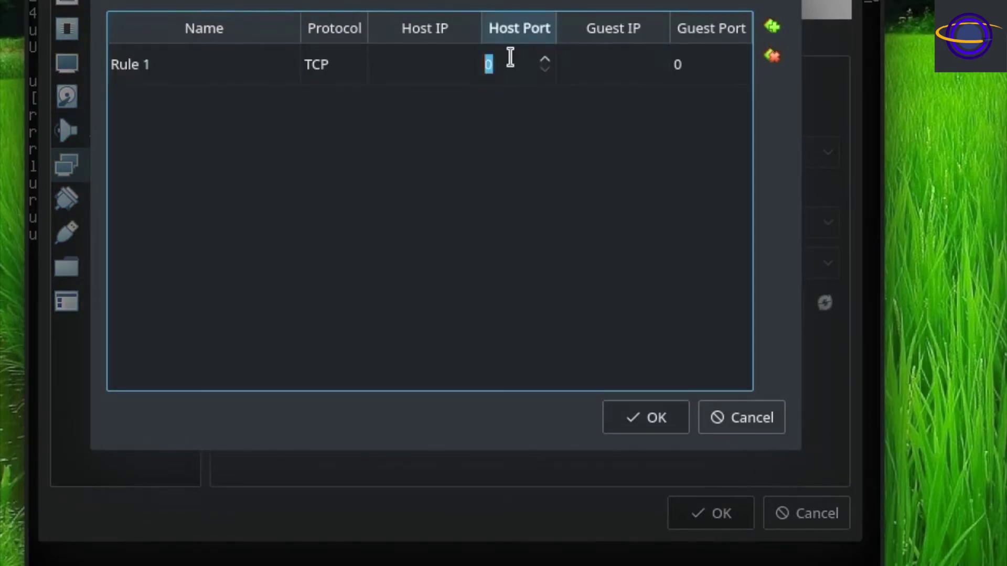
type("1212")
left_click(729, 82)
left_click(727, 74)
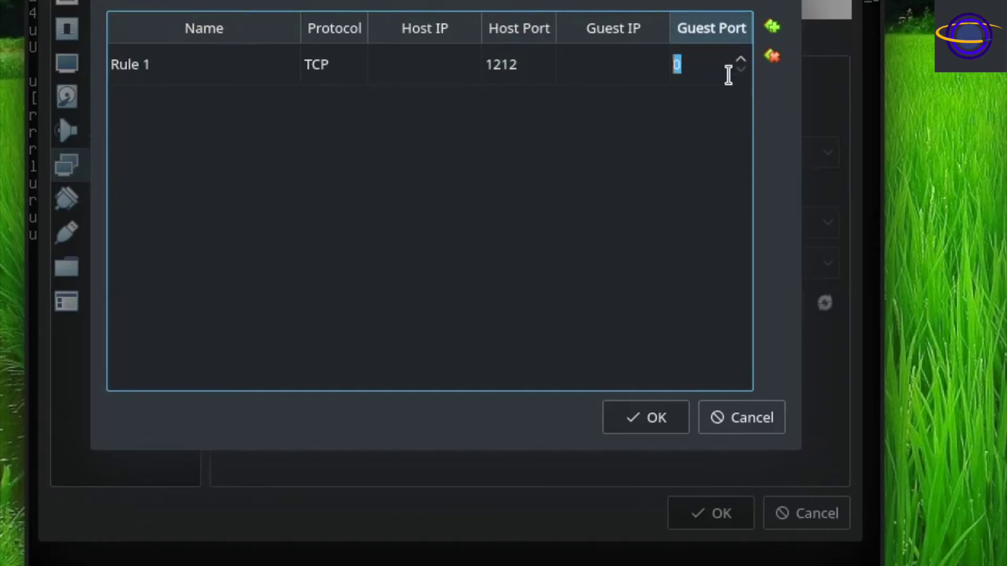
type("22")
left_click(658, 420)
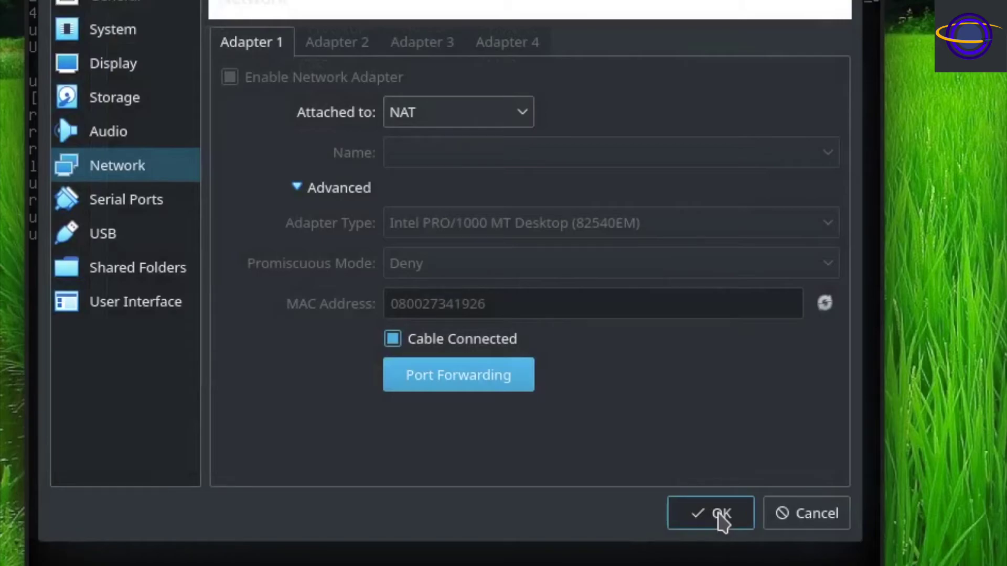
left_click(723, 520)
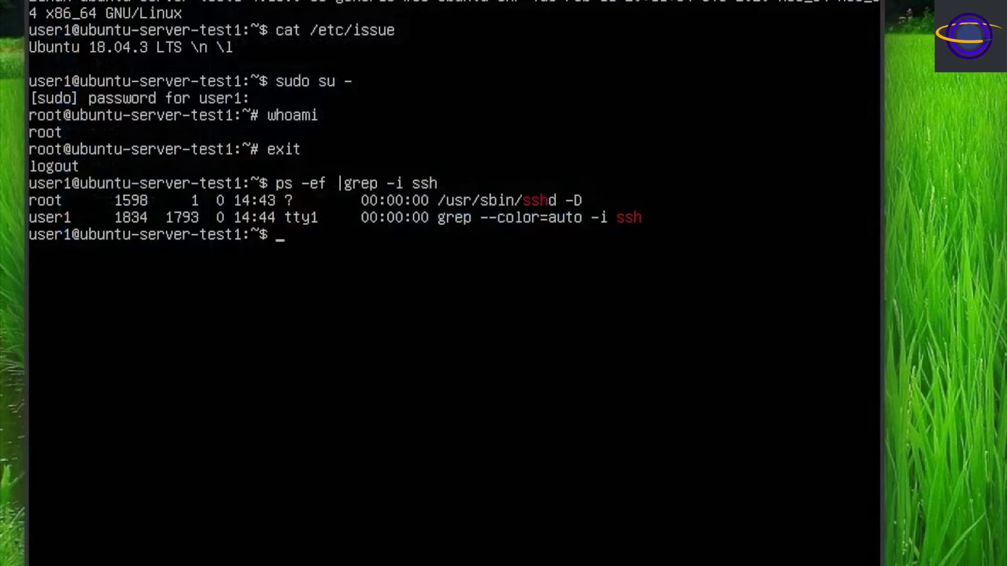
In a host terminal, try ssh 127.0.0.1 and cancel that first attempt.
key("alt+Tab")
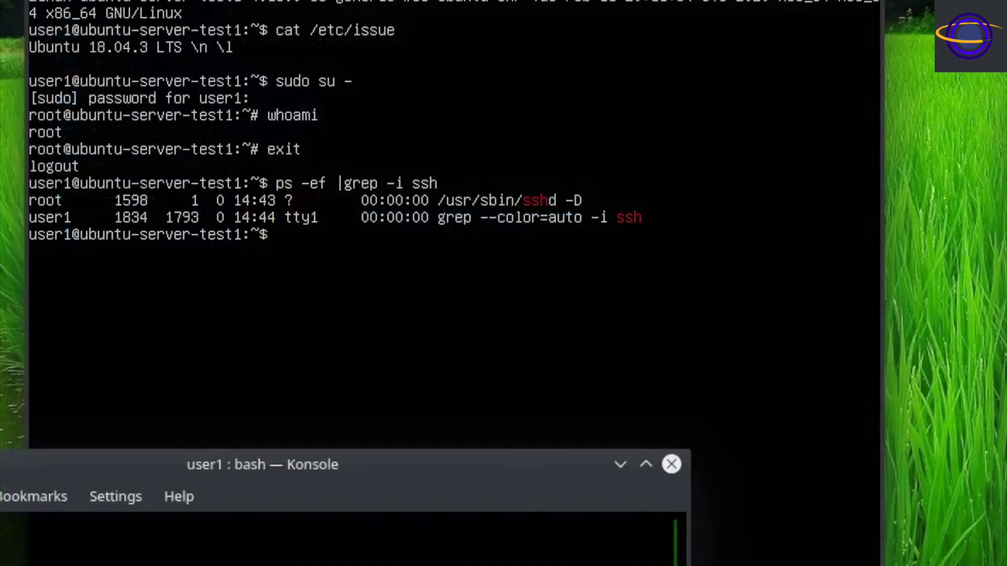
left_click_drag(0, 477, 207, 194)
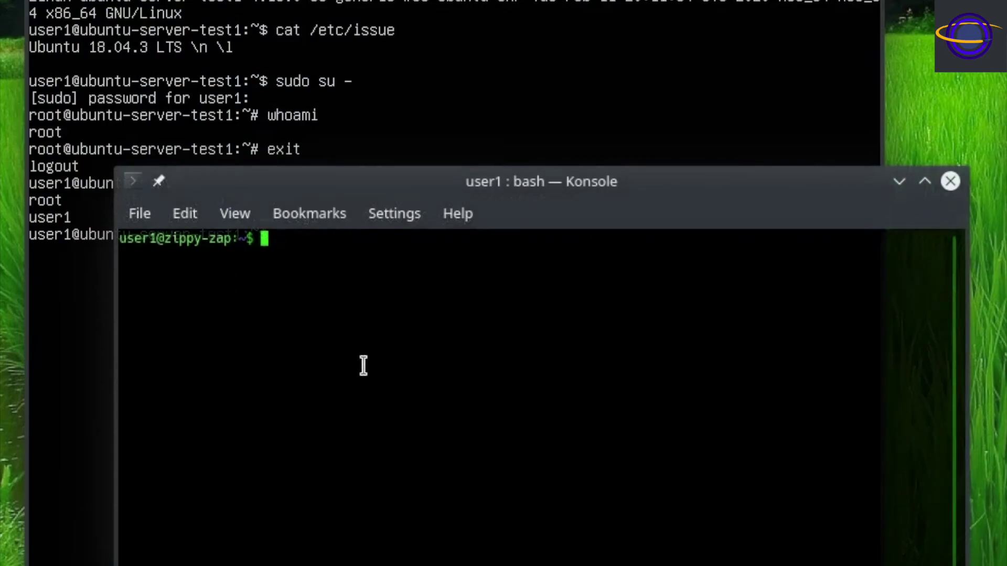
type("ssh 127.0")
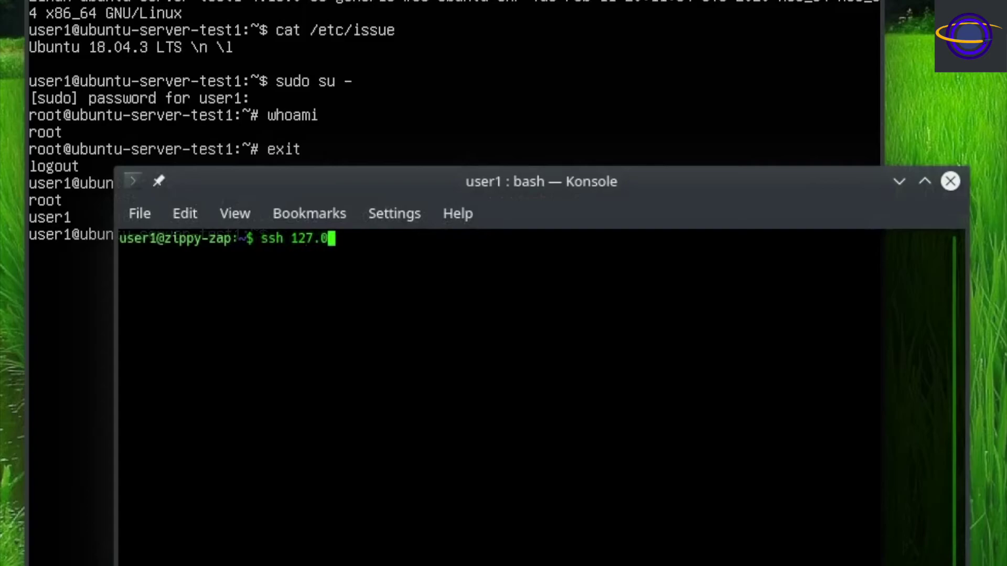
type(".0.1")
key("Return")
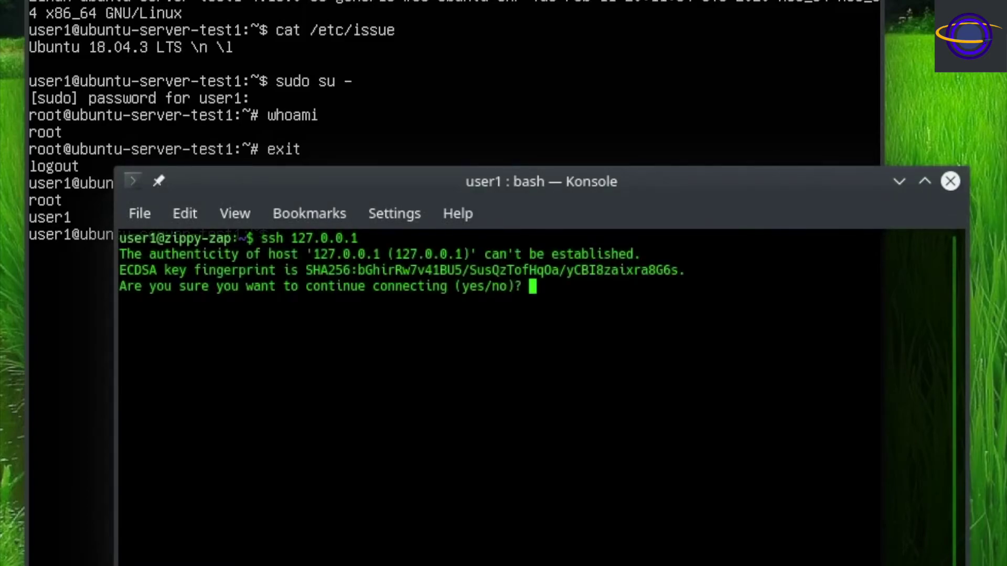
type("ye")
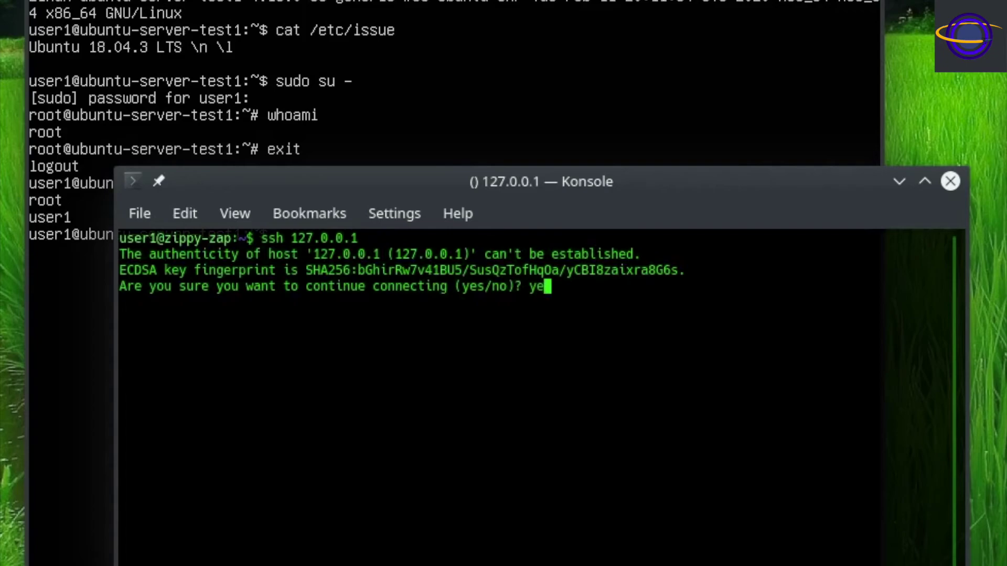
key("Escape")
key("ctrl+c")
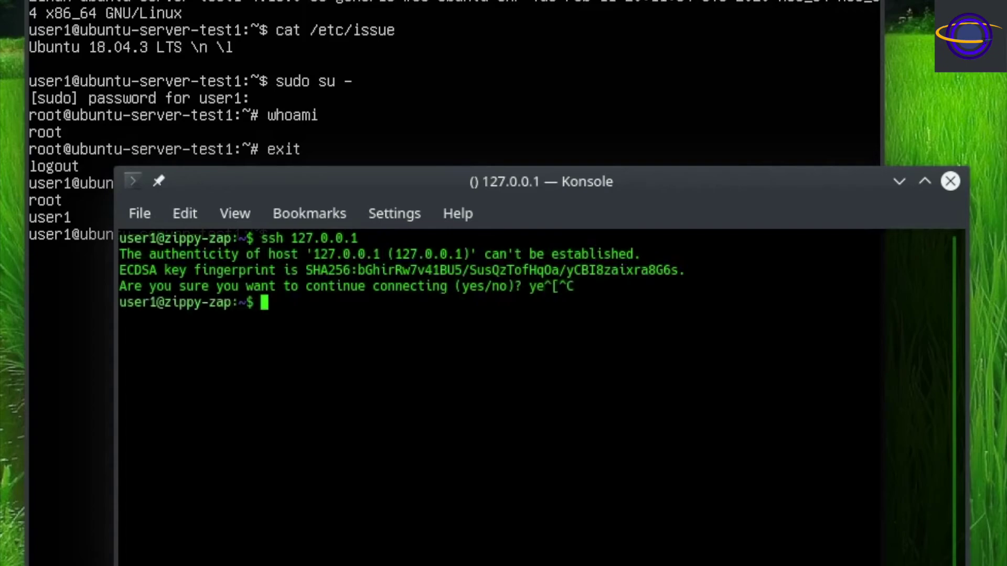
Connect with ssh 127.0.0.1 -p 1212, accept the host key and enter the password.
key("Up")
type("-p ")
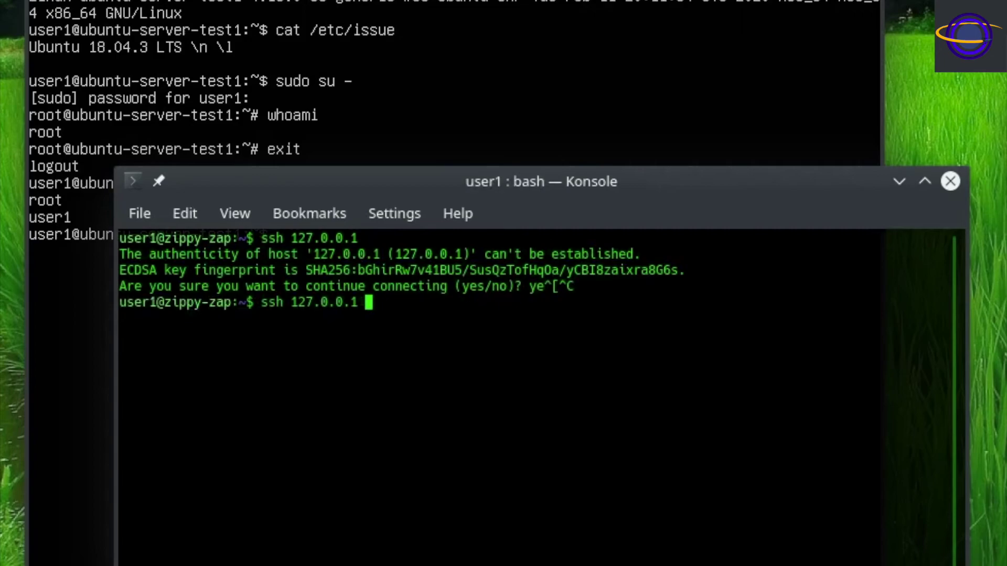
type("1212")
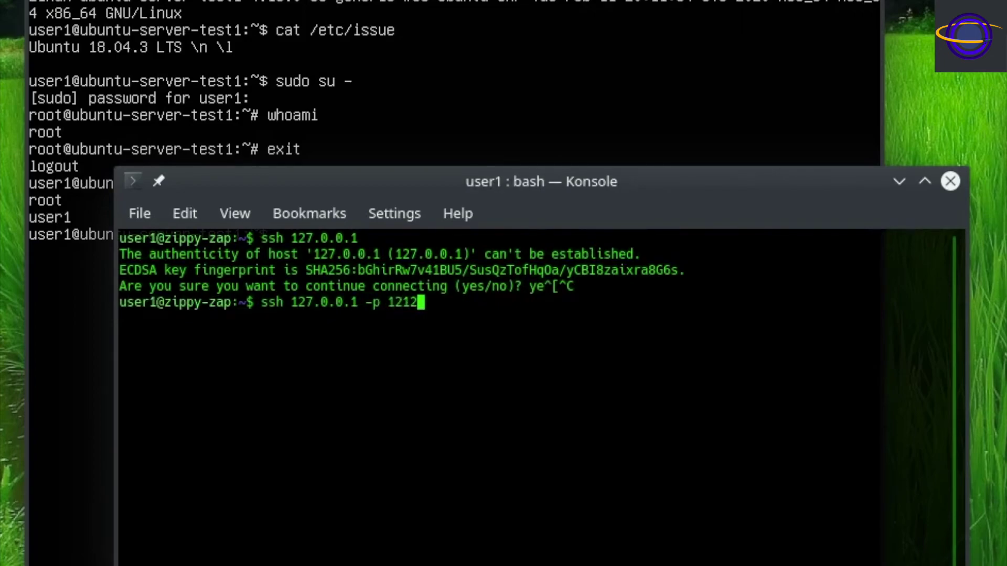
key("Return")
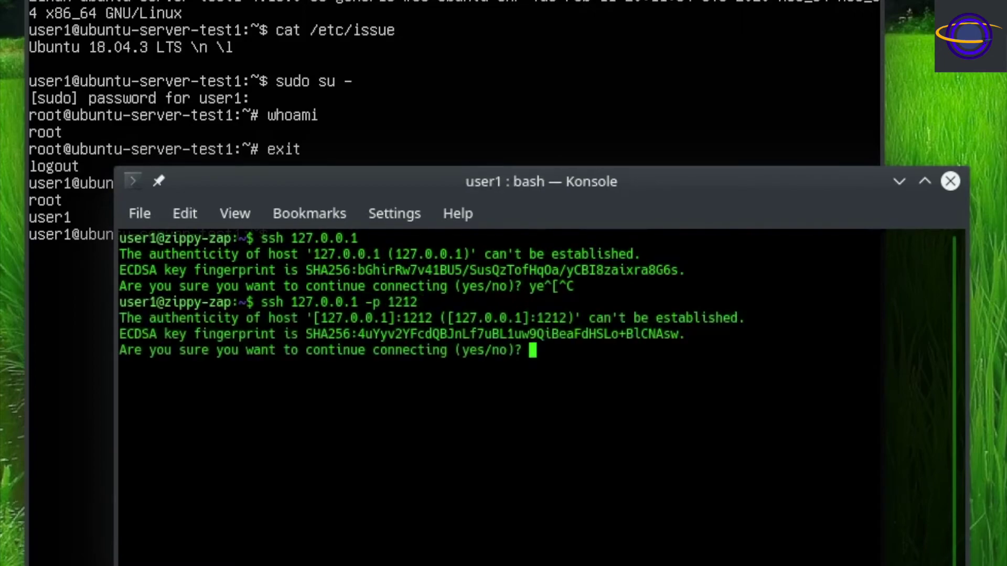
type("yes")
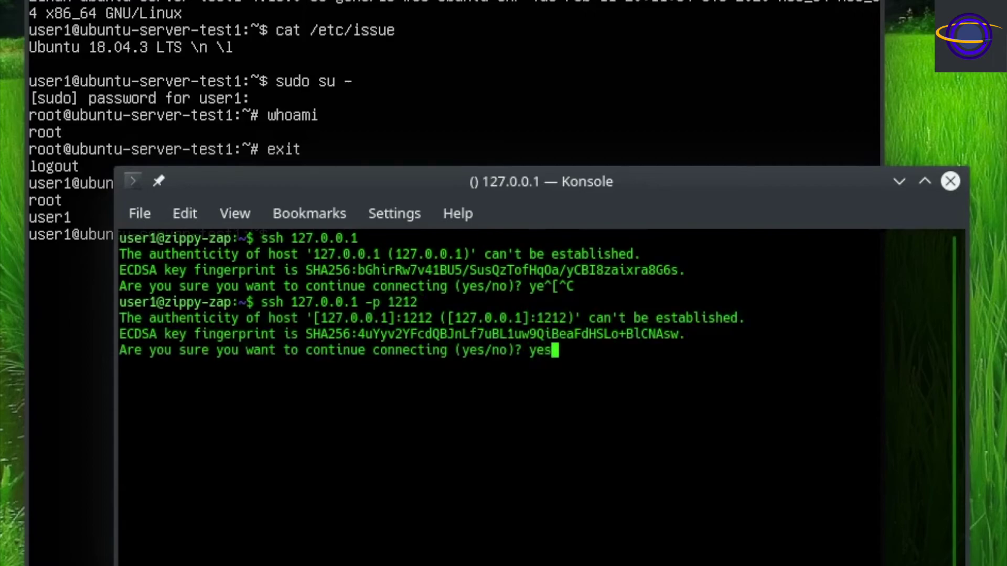
key("Return")
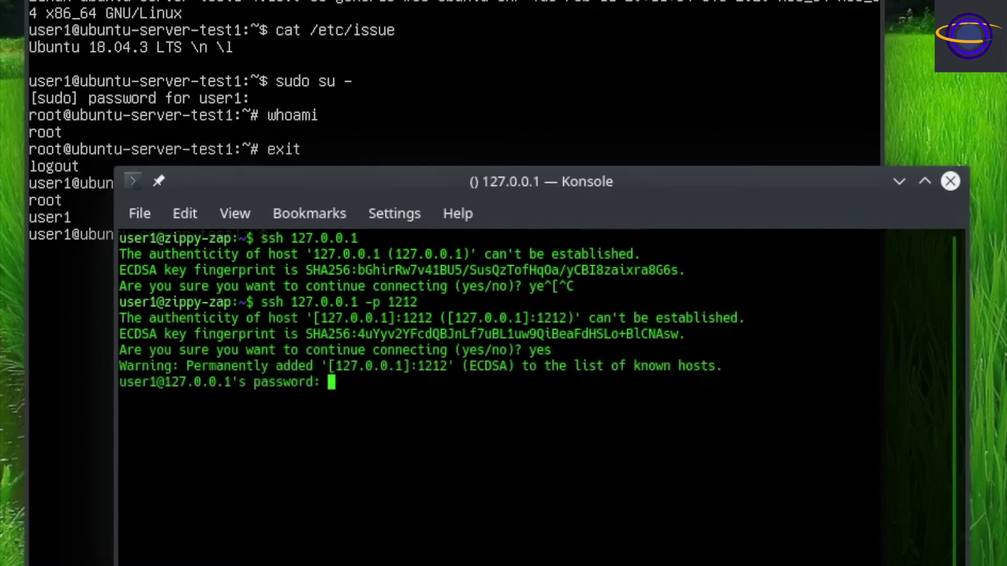
key("Return")
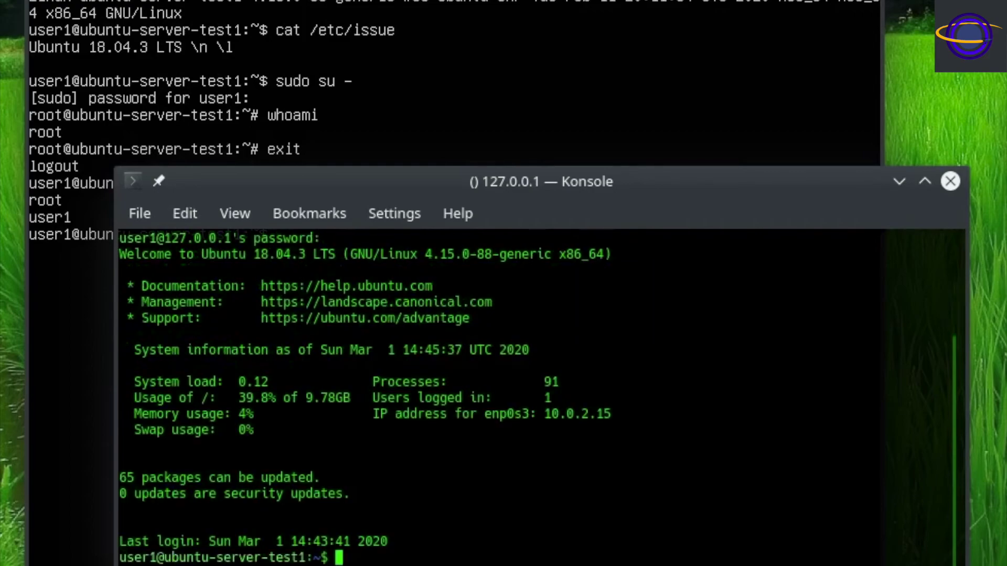
Clear the screen, then run uname -a and who in the SSH session.
type("clear")
key("Return")
type("uname -a")
key("Return")
type("who")
key("Return")
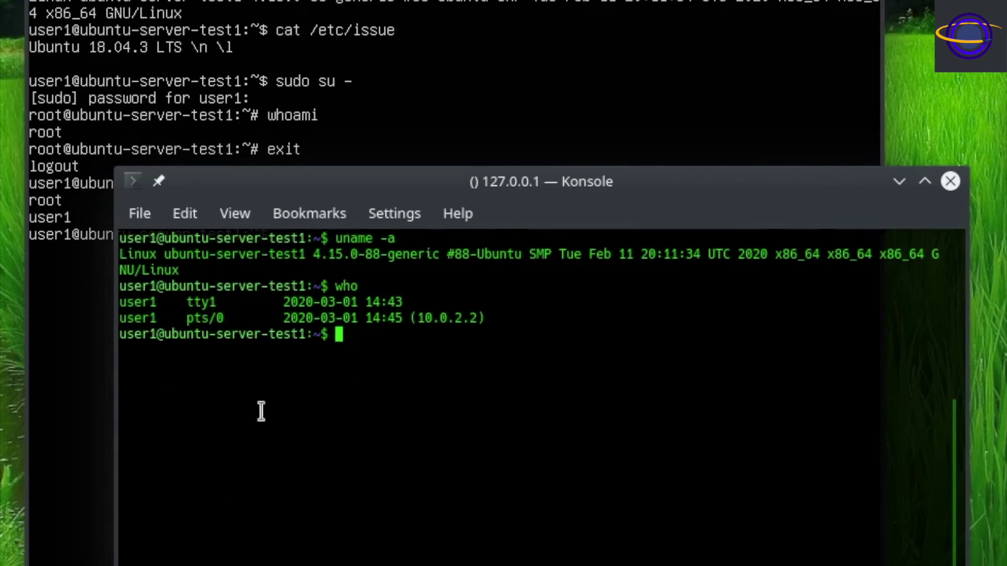
Run netstat -naptl to list listening and established TCP connections.
left_click_drag(326, 181, 284, 258)
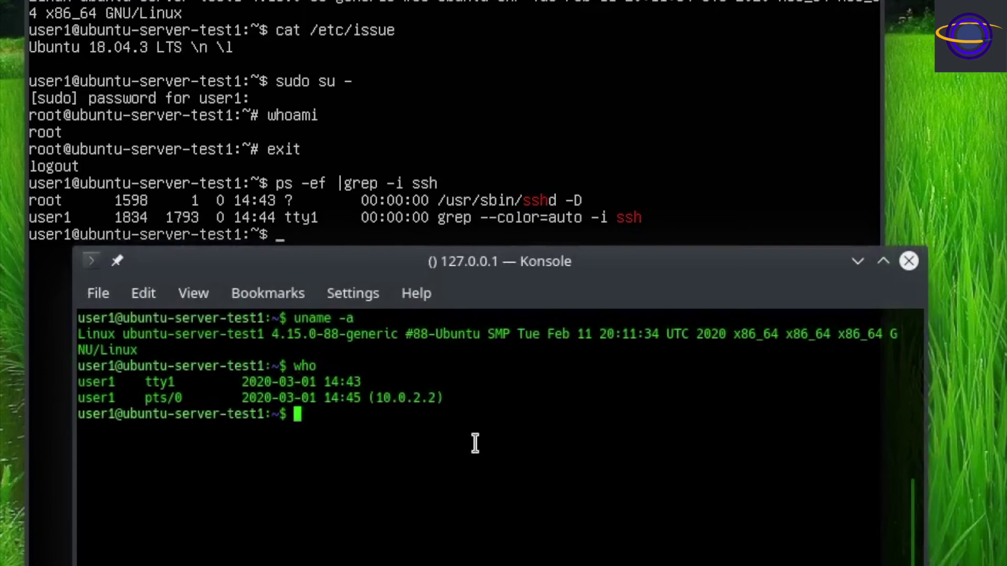
type("ls0")
key("BackSpace")
key("BackSpace")
key("BackSpace")
key("BackSpace")
type("netstat")
key("BackSpace")
key("BackSpace")
key("BackSpace")
key("BackSpace")
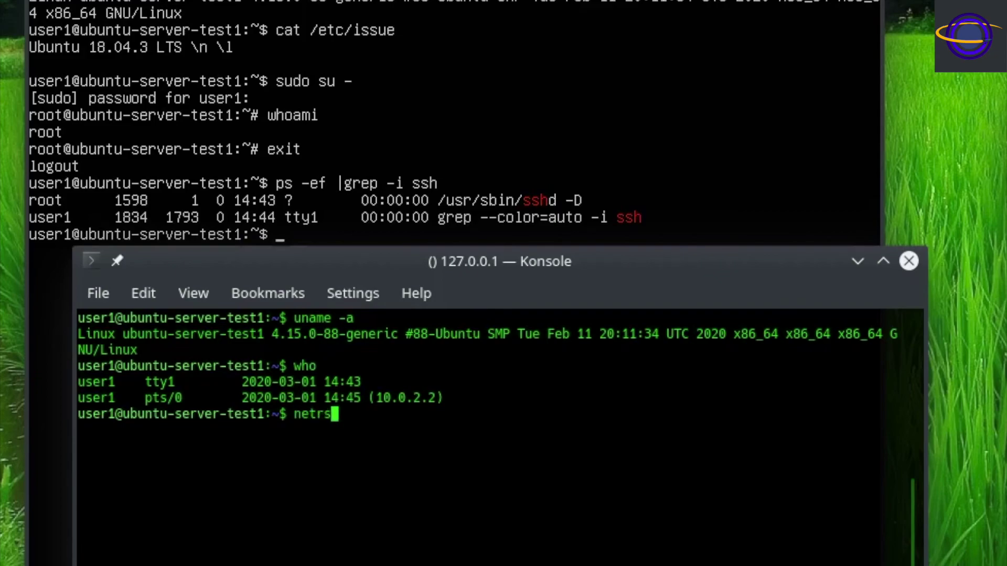
type("stat -nasp")
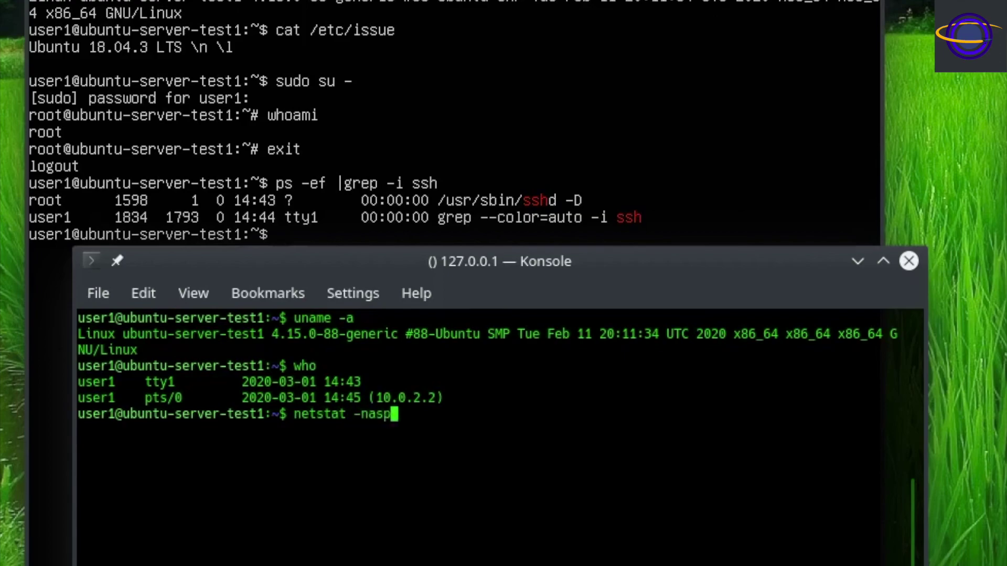
key("BackSpace")
key("BackSpace")
type("ptl")
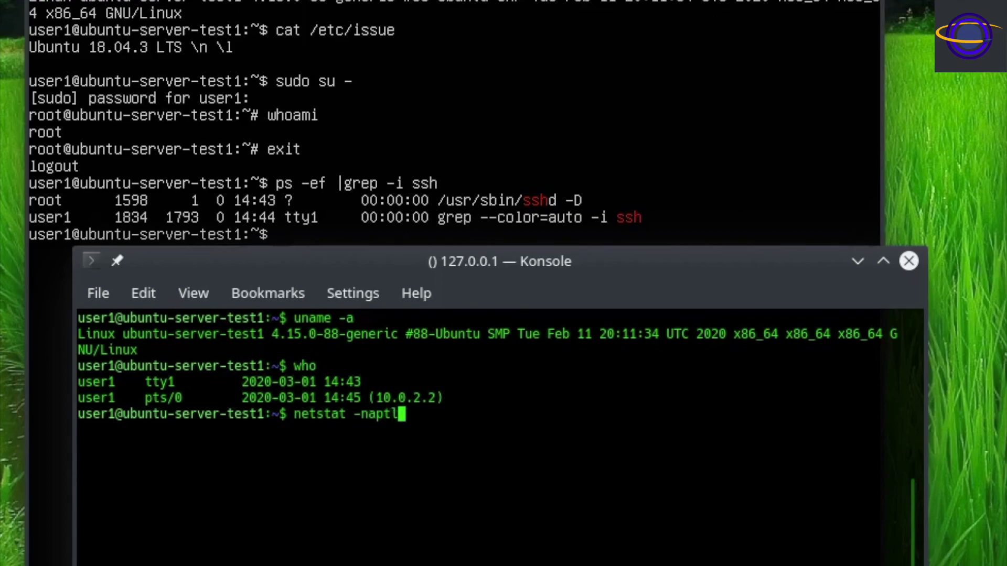
key("Return")
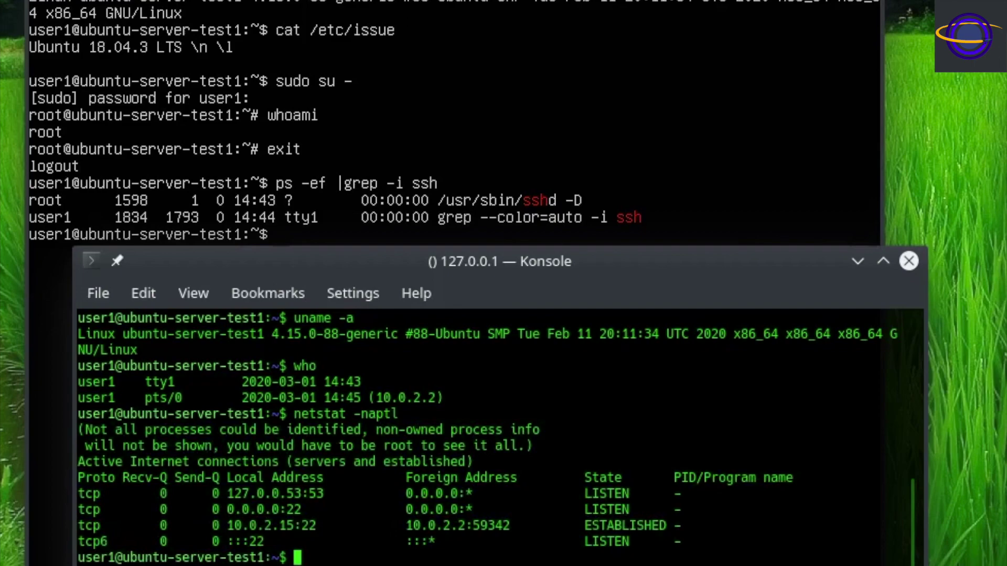